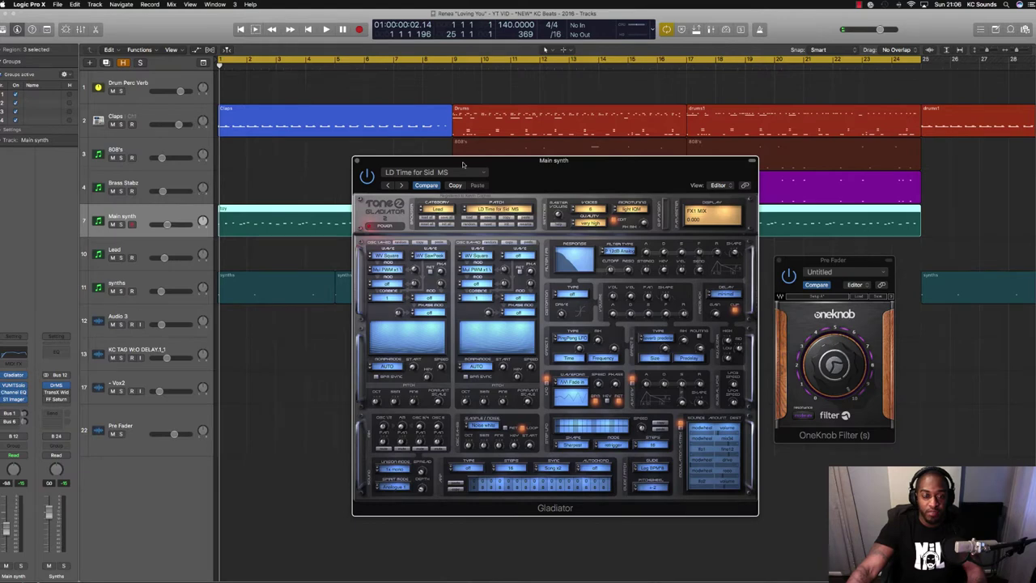
# - Hide the plug-in windows, solo the Main synth track and audition it from the start of the project
pyautogui.press('v')
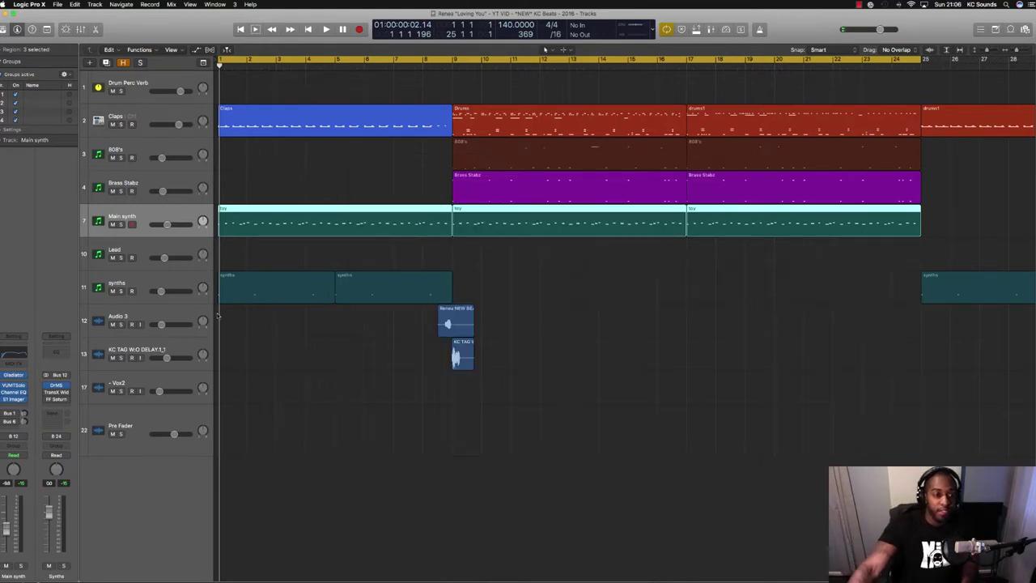
pyautogui.click(21, 566)
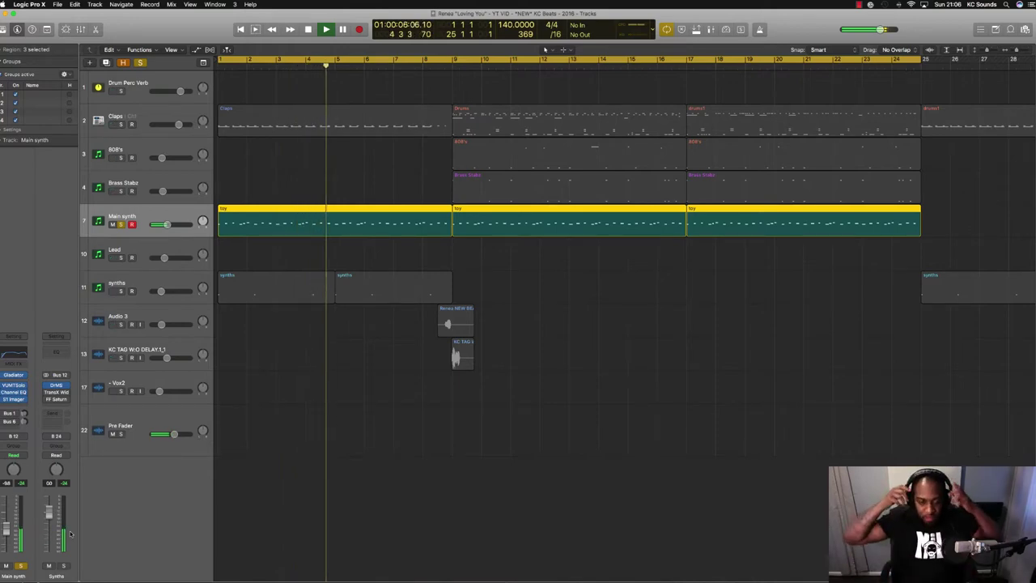
pyautogui.click(24, 389)
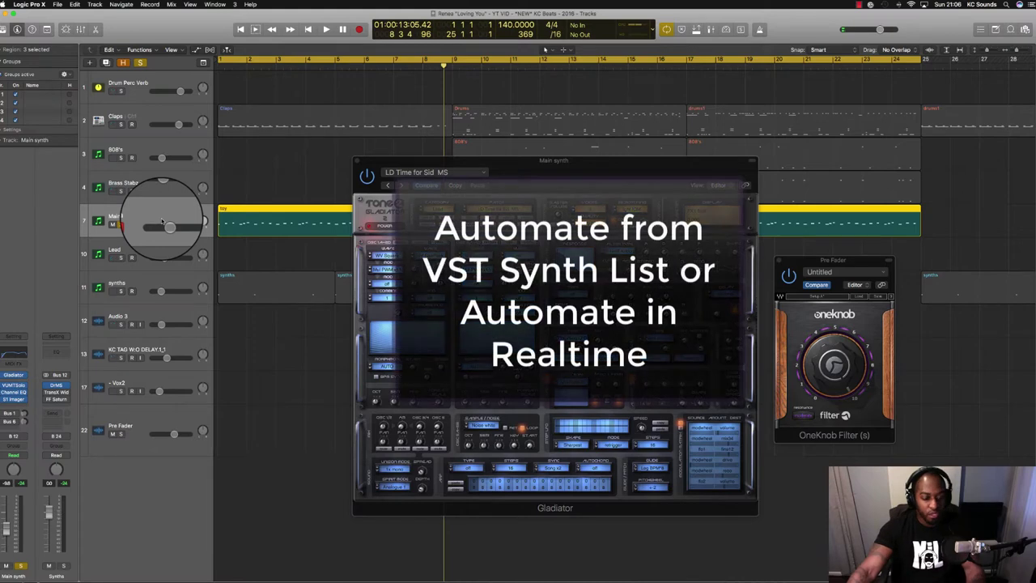
# - Show track automation and browse the Gladiator parameters that can be automated on the Main synth track
pyautogui.press('a')
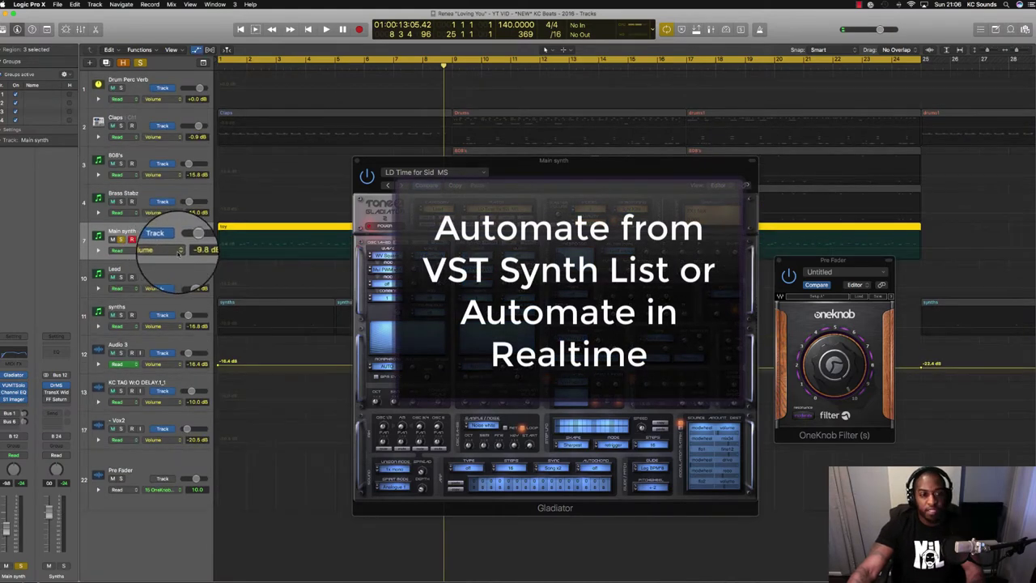
pyautogui.click(178, 252)
pyautogui.moveTo(194, 199)
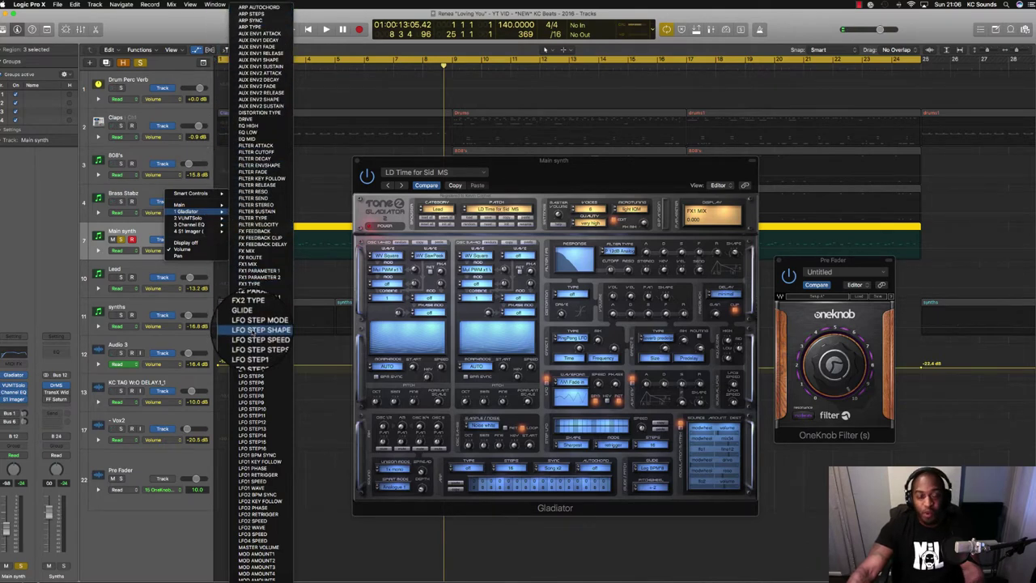
pyautogui.scroll(-5, 252, 381)
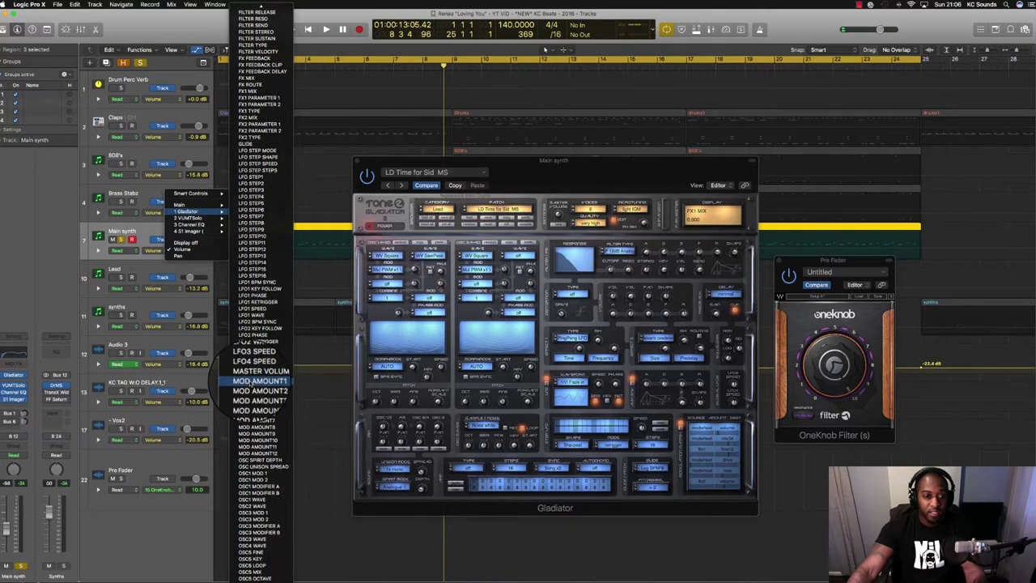
pyautogui.scroll(-10, 252, 380)
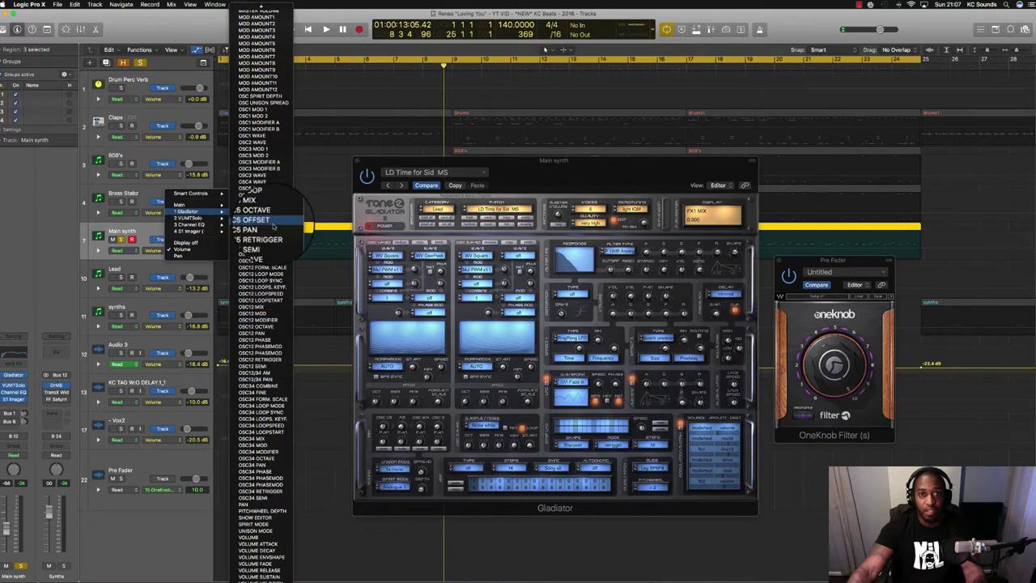
pyautogui.click(45, 216)
# - Set the Main synth track's automation mode to Touch and move the Gladiator window clear of the track's regions
pyautogui.moveTo(465, 166); pyautogui.dragTo(478, 162)
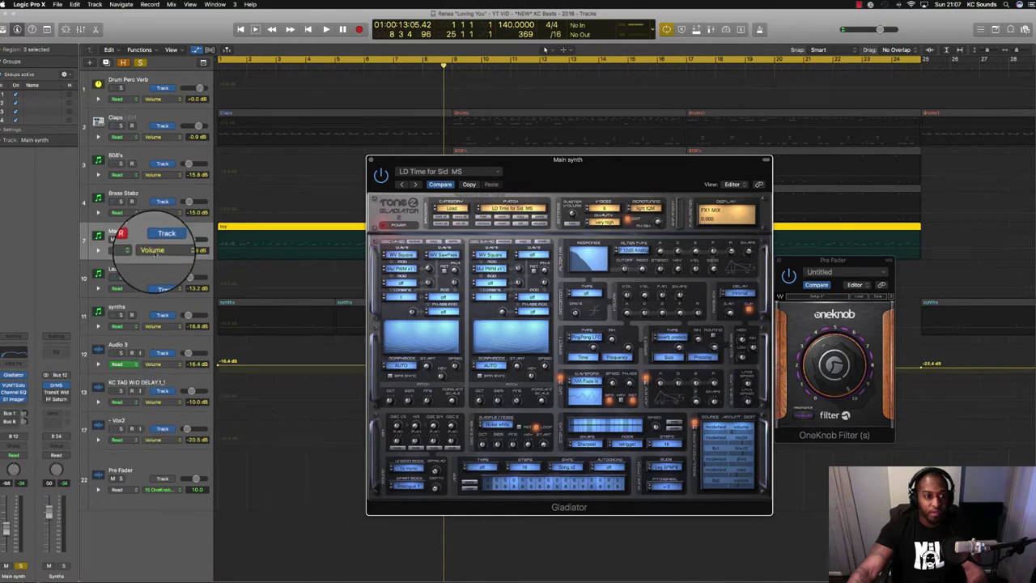
pyautogui.click(118, 250)
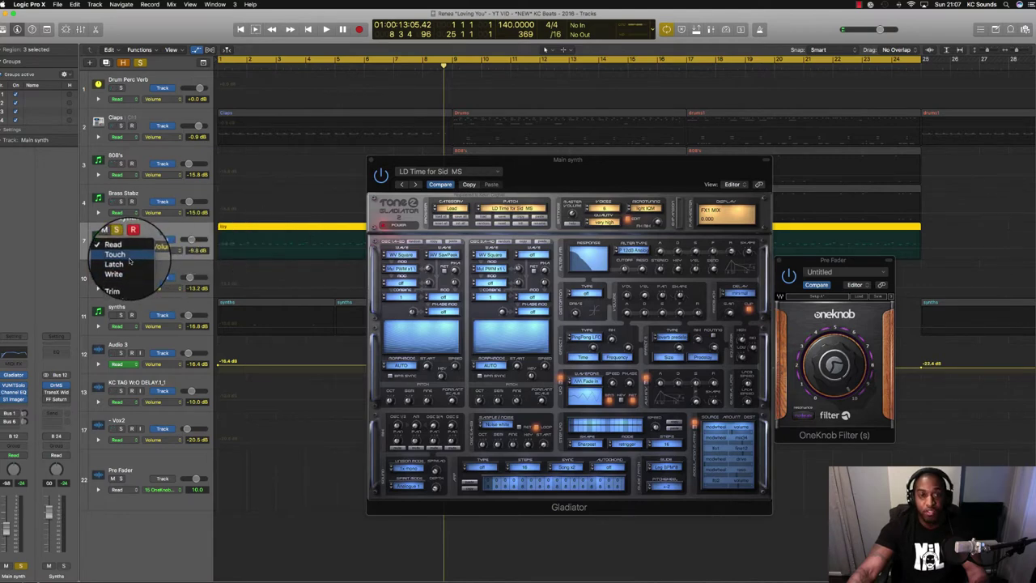
pyautogui.click(128, 259)
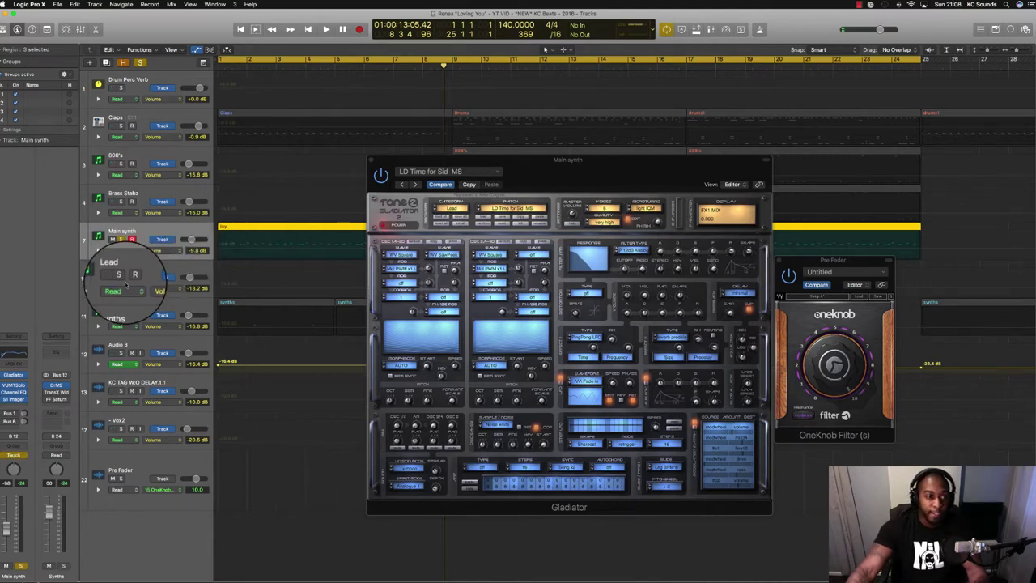
pyautogui.moveTo(387, 172); pyautogui.dragTo(468, 208)
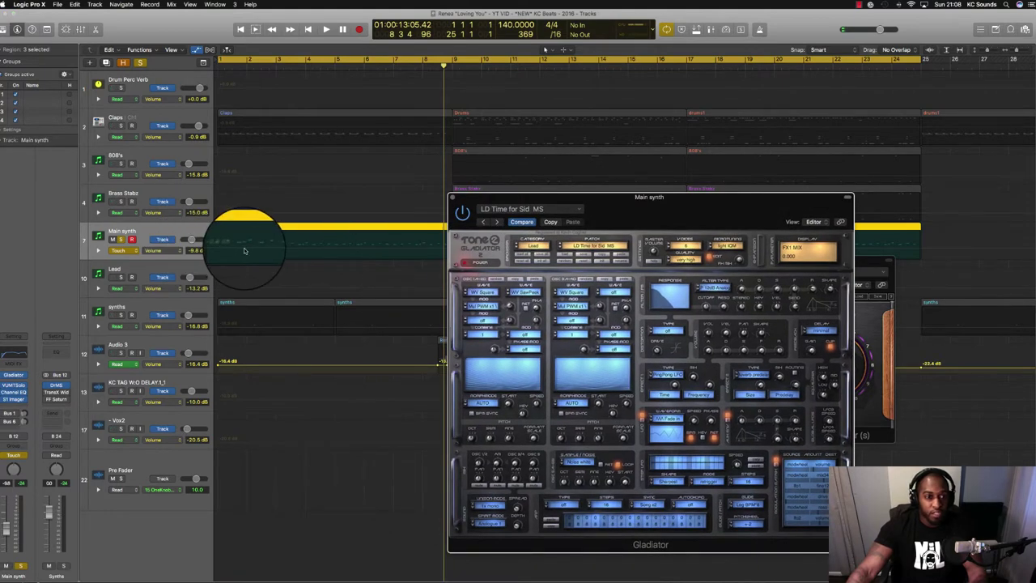
# - Record volume fader moves on the Main synth track during playback and remove the recorded volume automation
pyautogui.press('space')
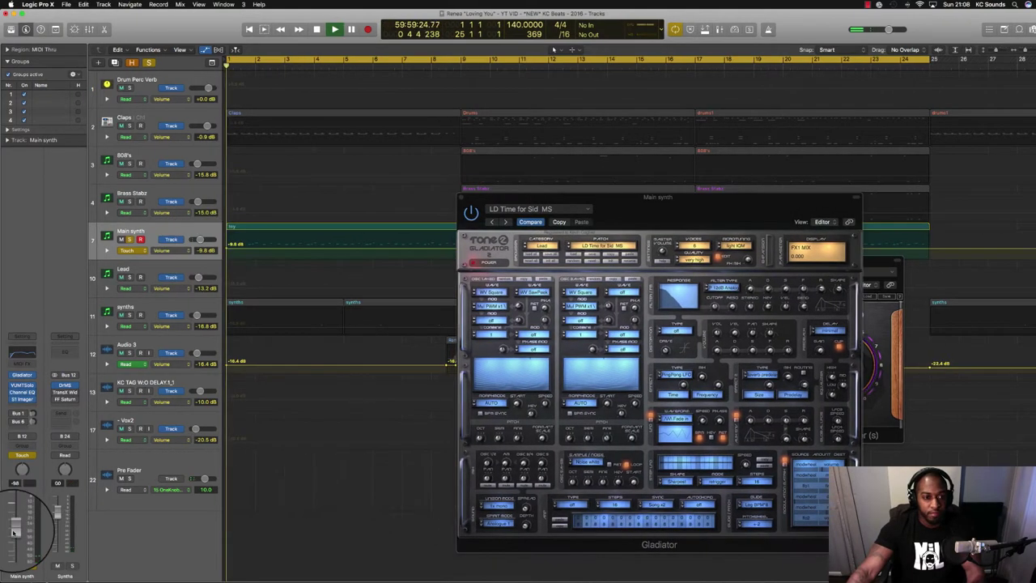
pyautogui.moveTo(7, 528); pyautogui.dragTo(17, 523)
pyautogui.press('space')
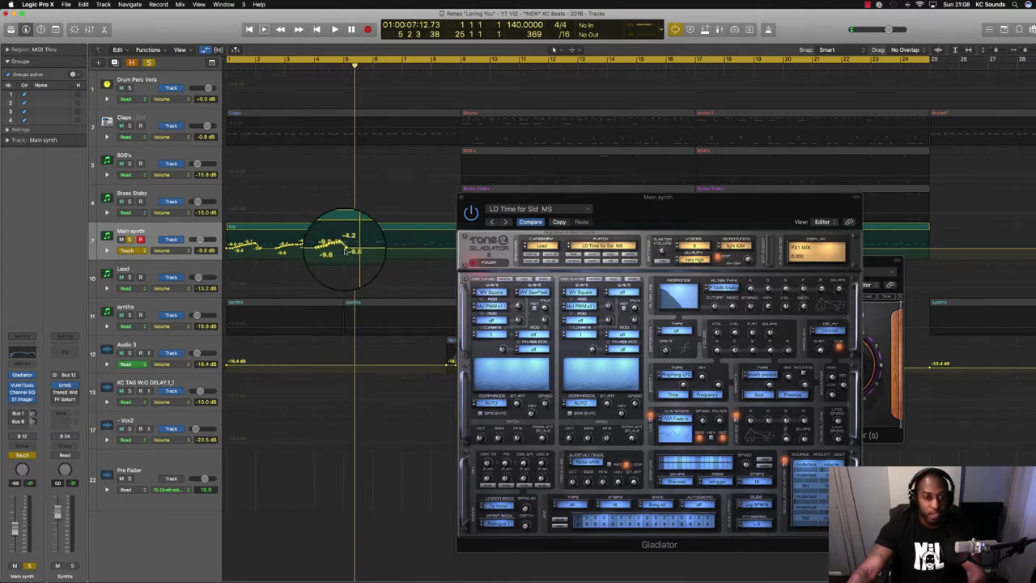
pyautogui.moveTo(346, 248); pyautogui.dragTo(225, 250)
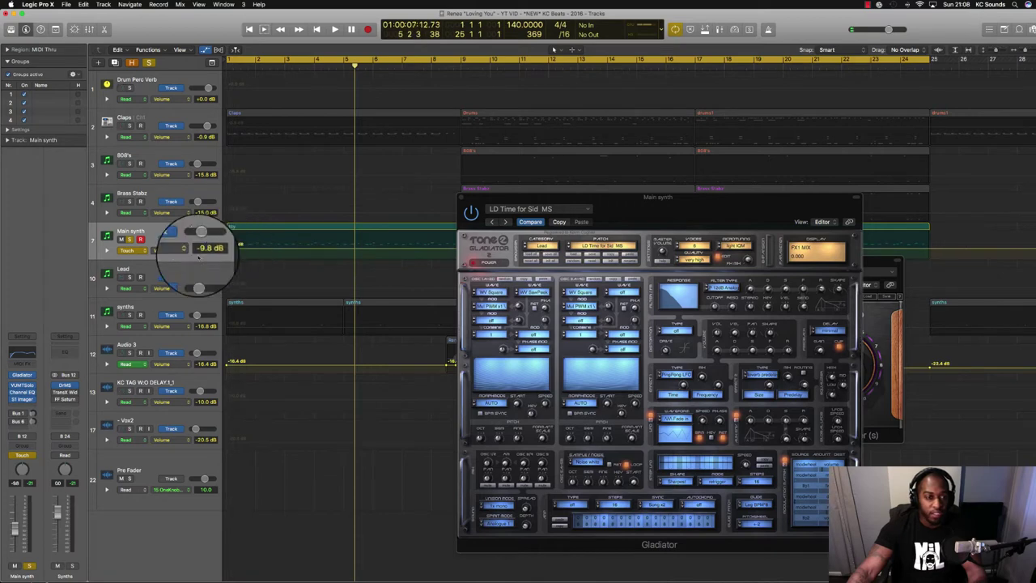
# - Set the Main synth track's automation mode to Latch and return the playhead to the start
pyautogui.click(127, 250)
pyautogui.click(135, 255)
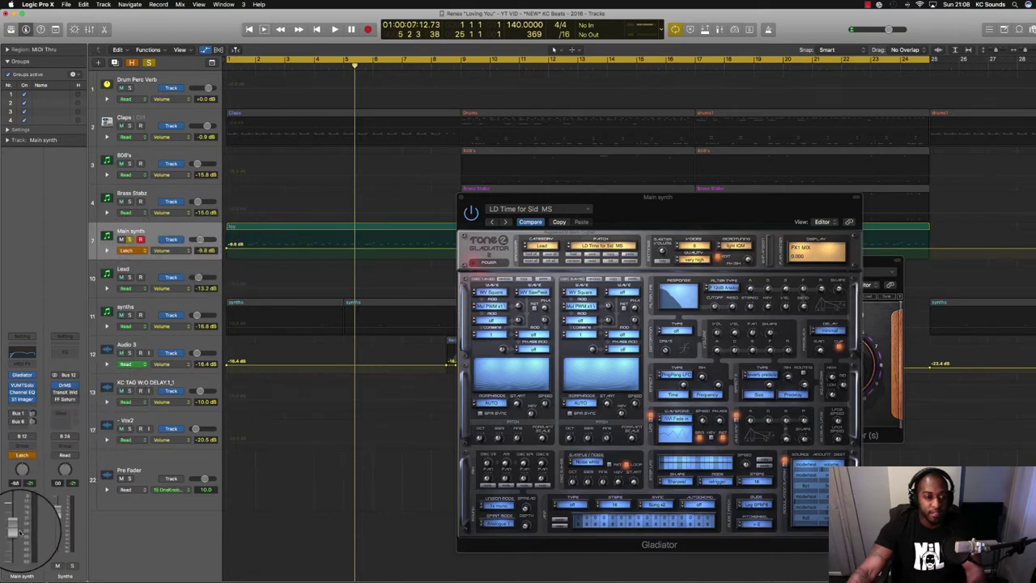
pyautogui.press('Return')
# - Record a pass of volume fader moves in Latch mode on the Main synth track and undo it
pyautogui.press('space')
pyautogui.moveTo(16, 531)
pyautogui.mouseDown()
pyautogui.moveTo(23, 542)
pyautogui.moveTo(15, 525)
pyautogui.mouseUp()
pyautogui.press('space')
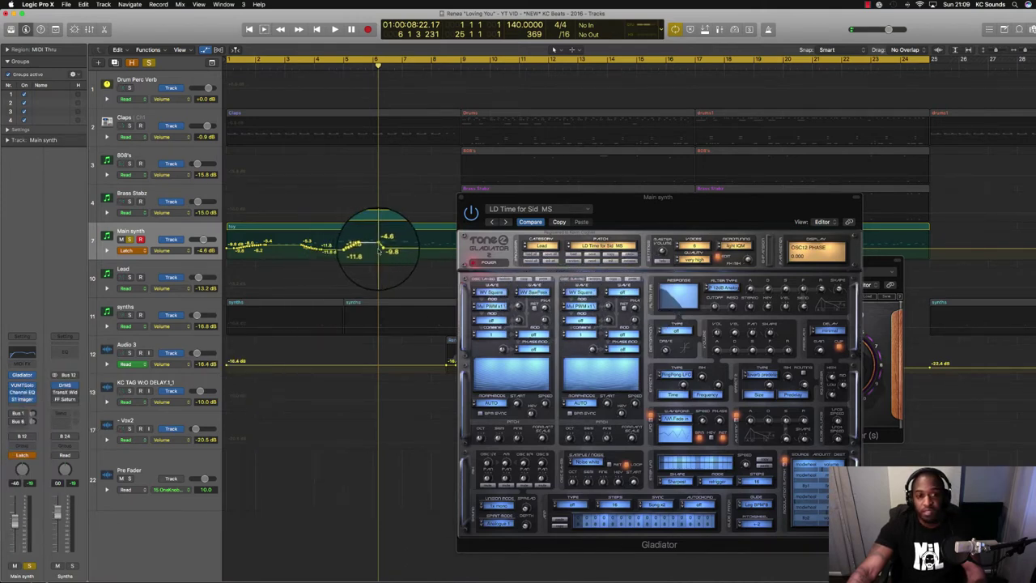
pyautogui.press('super+z')
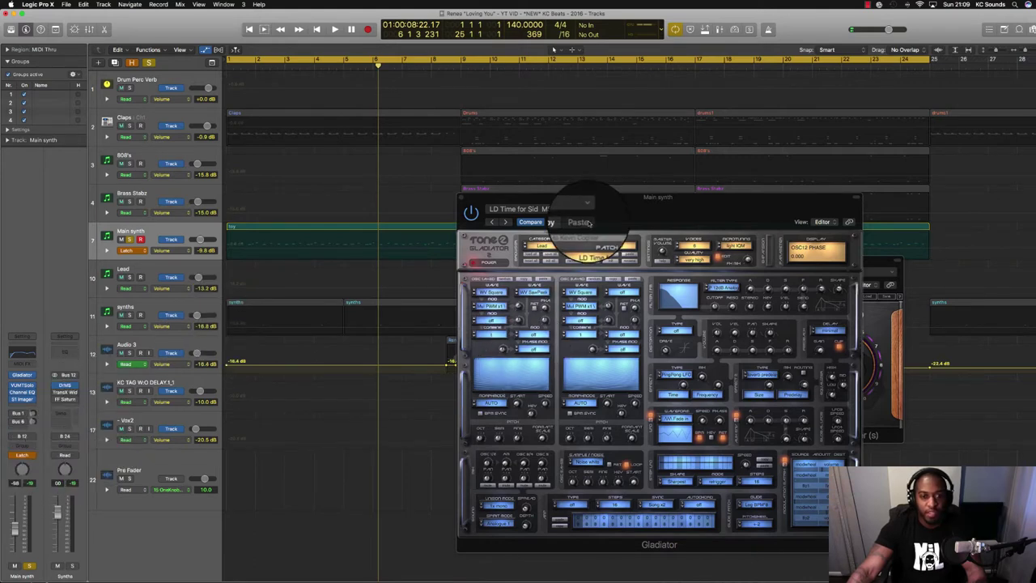
# - Record Latch automation of Gladiator's FX1 Mix, FX1 Parameter 1 and Filter Cutoff knobs on the Main synth track during playback
pyautogui.click(130, 239)
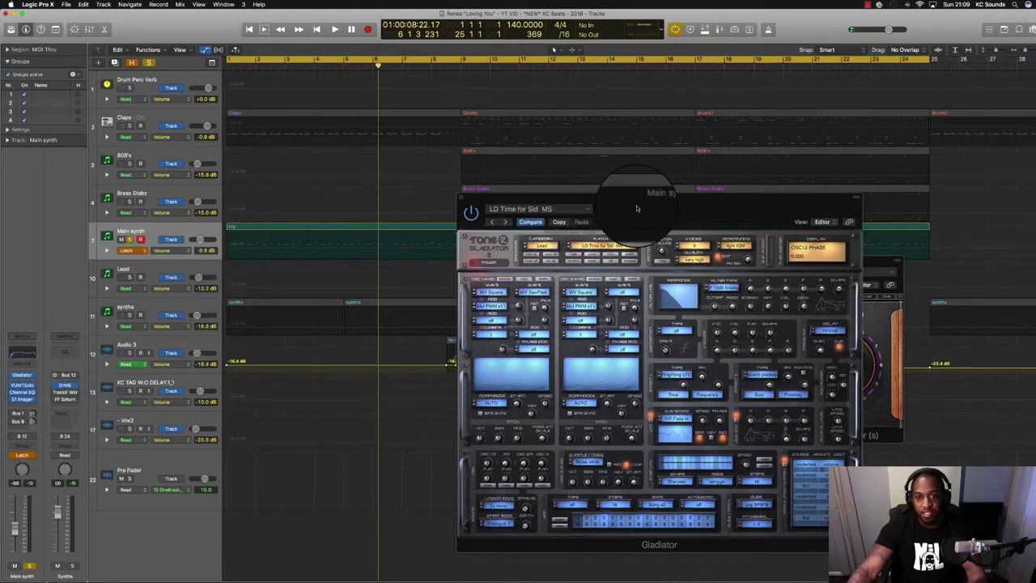
pyautogui.moveTo(637, 209); pyautogui.dragTo(520, 105)
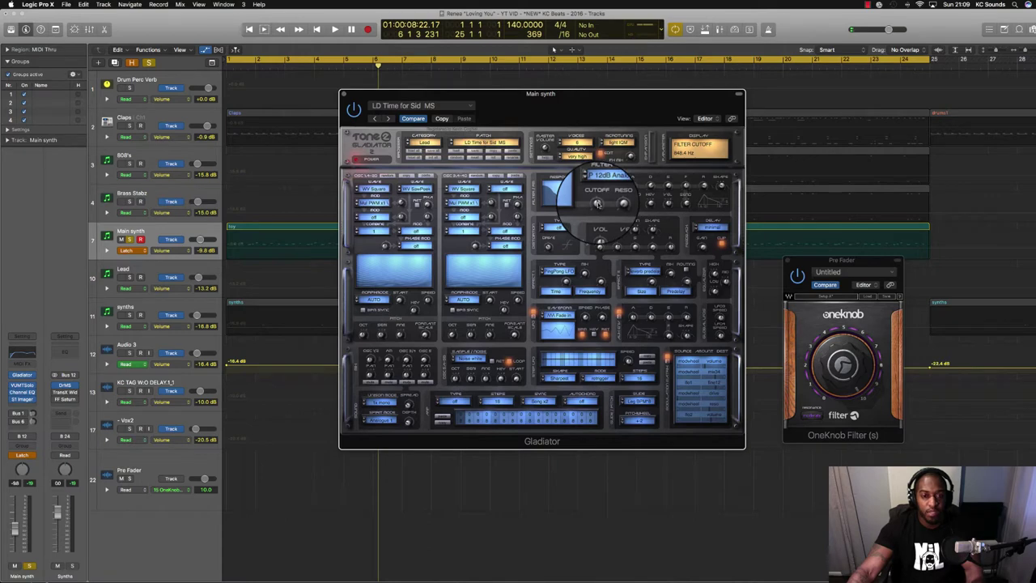
pyautogui.press('space')
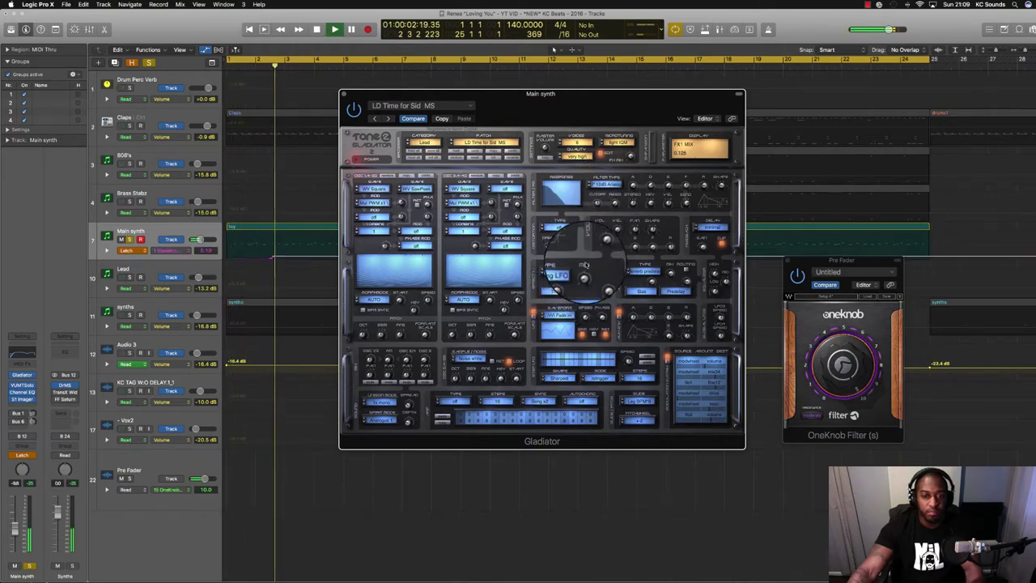
pyautogui.moveTo(586, 265); pyautogui.dragTo(581, 234)
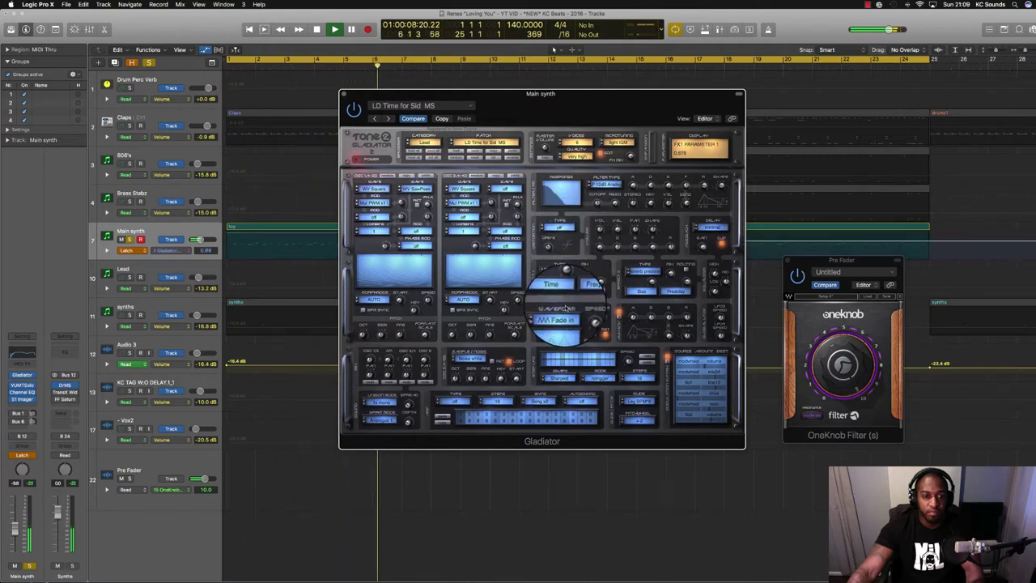
pyautogui.moveTo(567, 311); pyautogui.dragTo(566, 341)
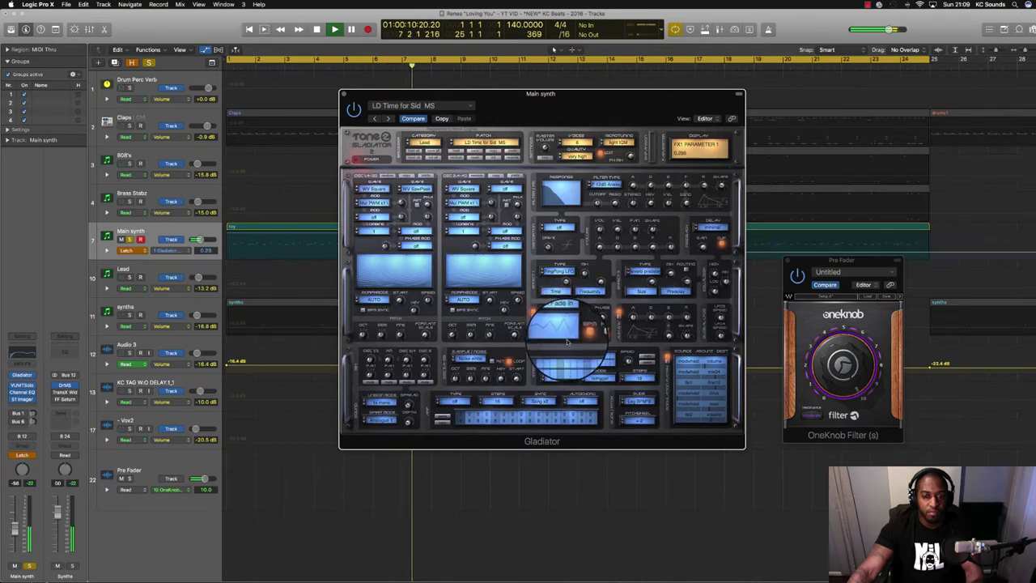
pyautogui.moveTo(564, 279); pyautogui.dragTo(567, 316)
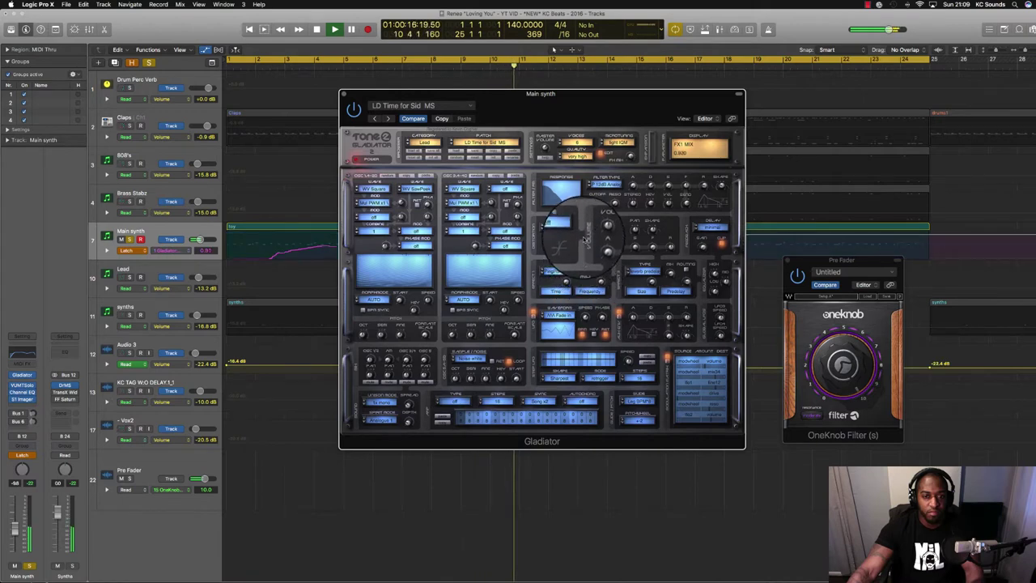
pyautogui.moveTo(582, 259); pyautogui.dragTo(583, 327)
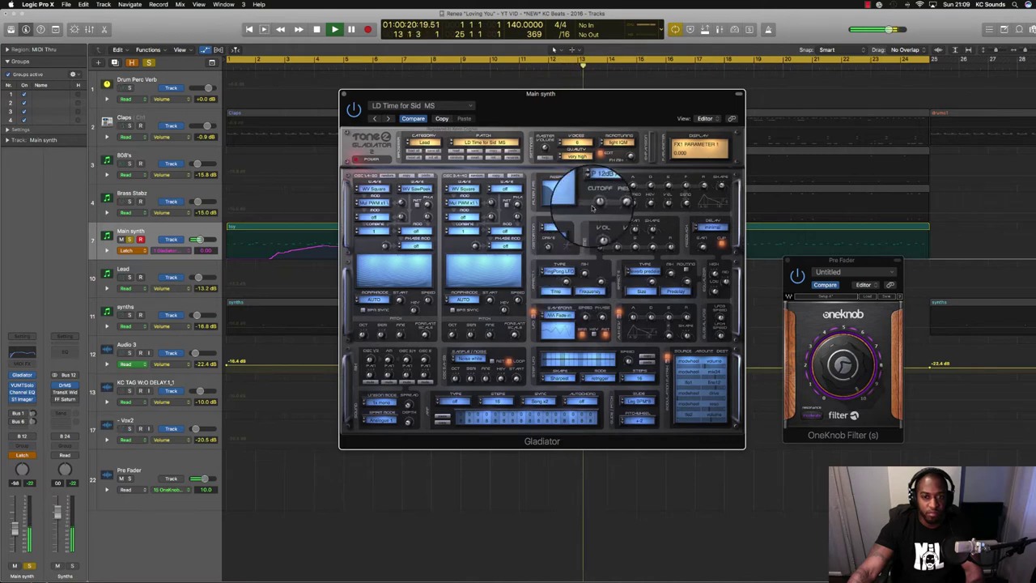
pyautogui.moveTo(596, 195); pyautogui.dragTo(603, 235)
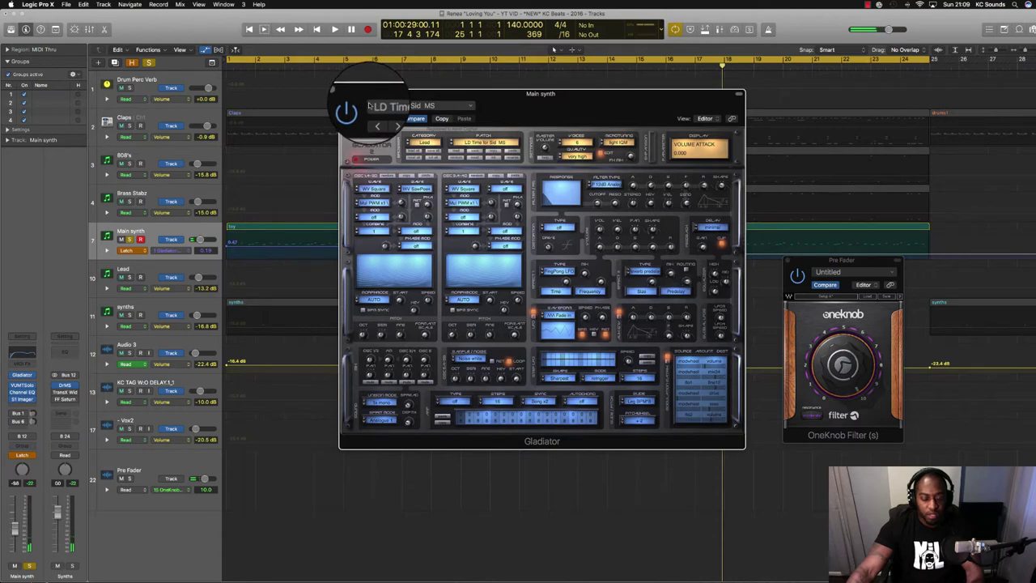
# - Hide the plug-in windows and set the Main synth track's automation mode to Read
pyautogui.press('v')
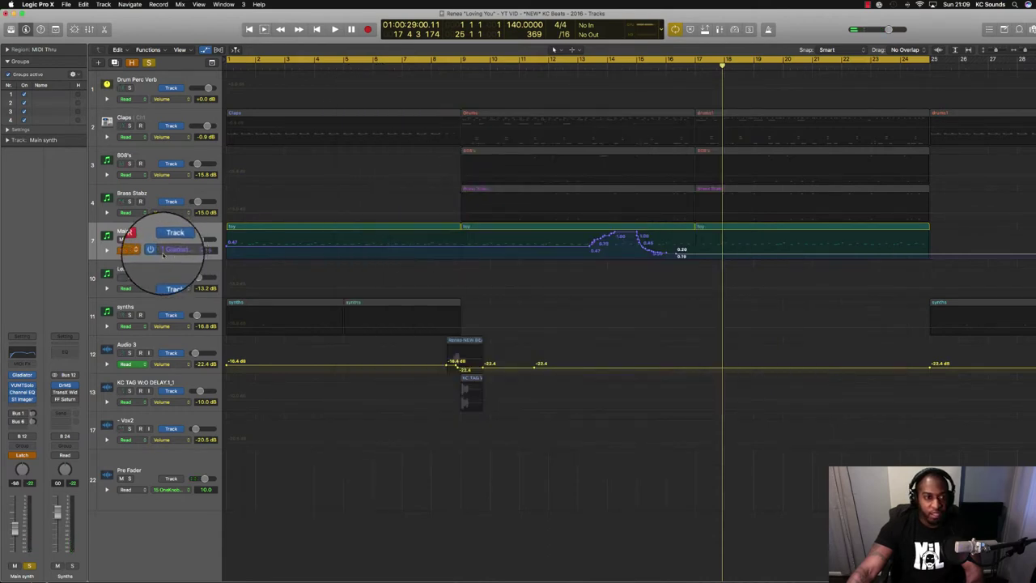
pyautogui.click(132, 251)
pyautogui.click(134, 237)
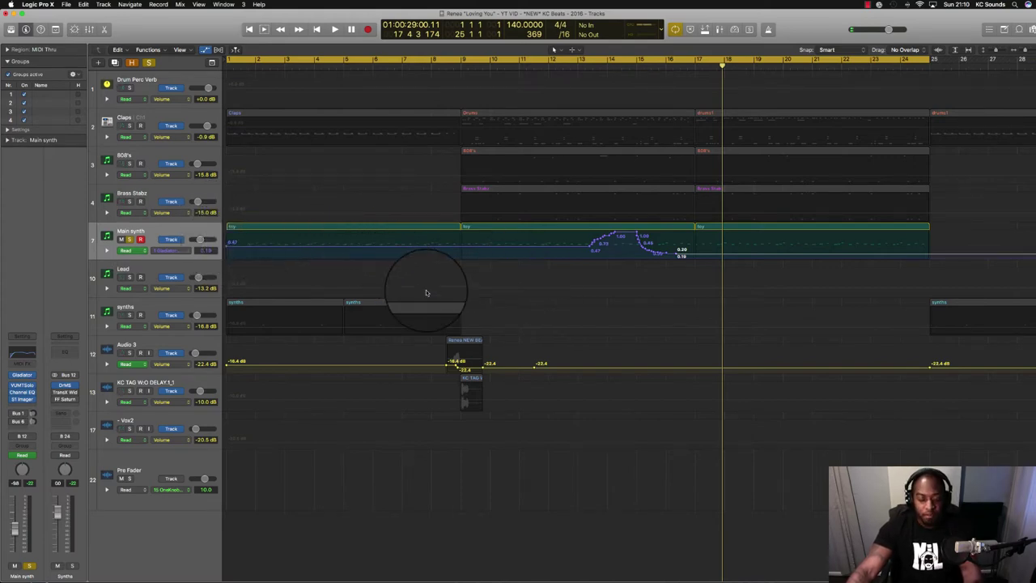
# - Play back the Main synth track and review its recorded FX1 Mix, FX1 Parameter 1 and Filter Cutoff automation curves
pyautogui.press('super+Down')
pyautogui.press('super+Down')
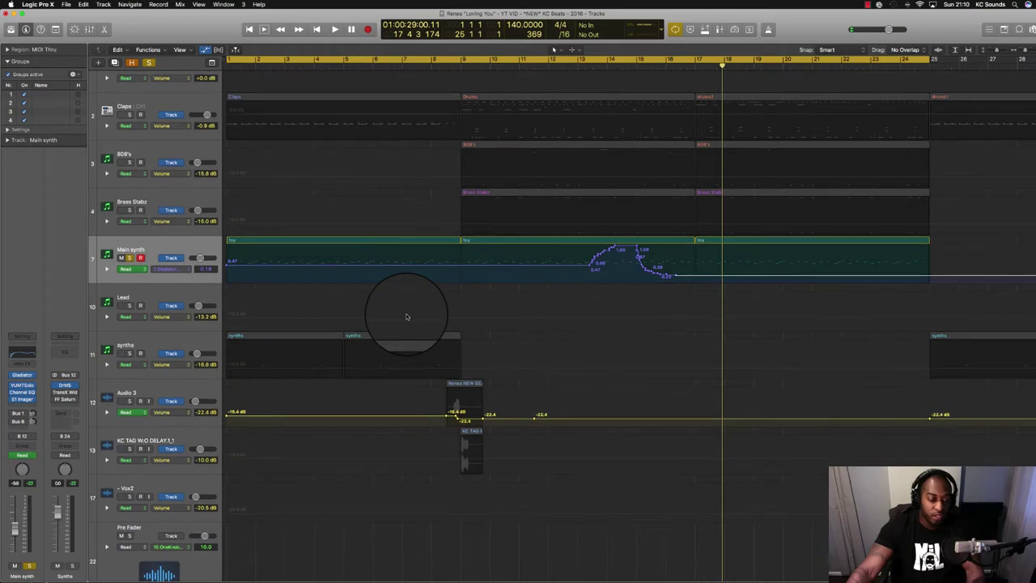
pyautogui.press('super+Down')
pyautogui.press('super+Down')
pyautogui.press('super+Down')
pyautogui.press('super+Down')
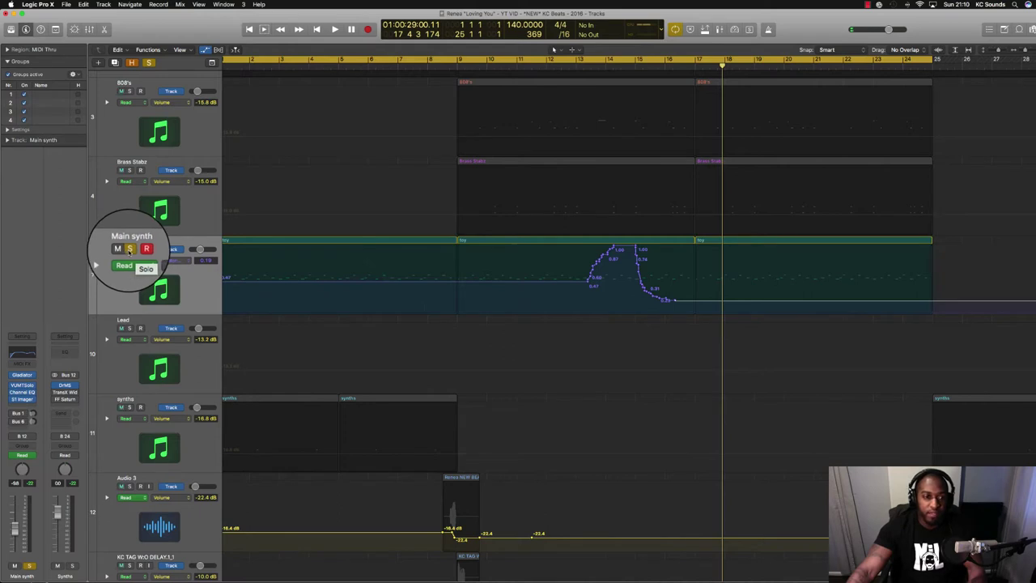
pyautogui.press('space')
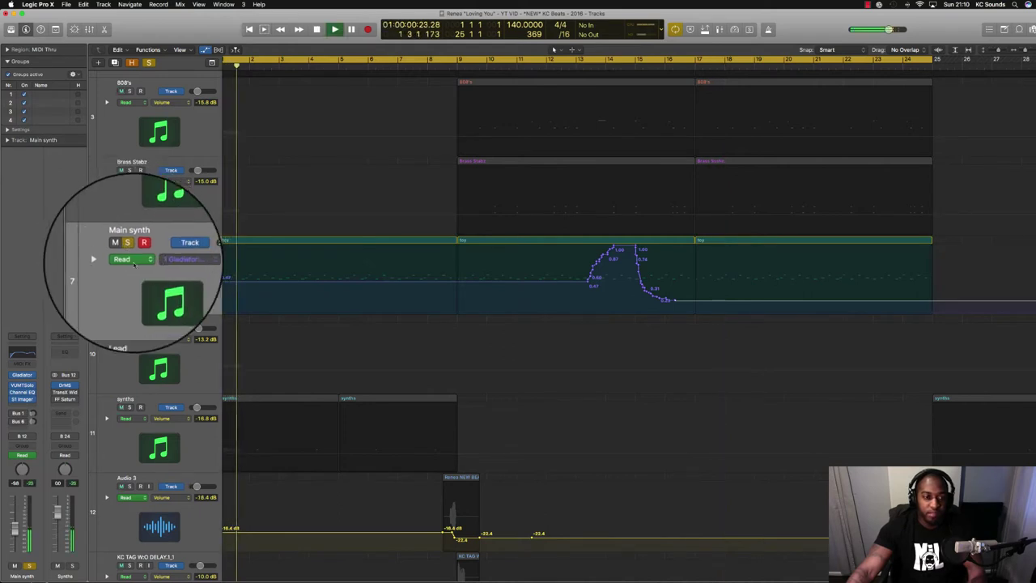
pyautogui.click(166, 259)
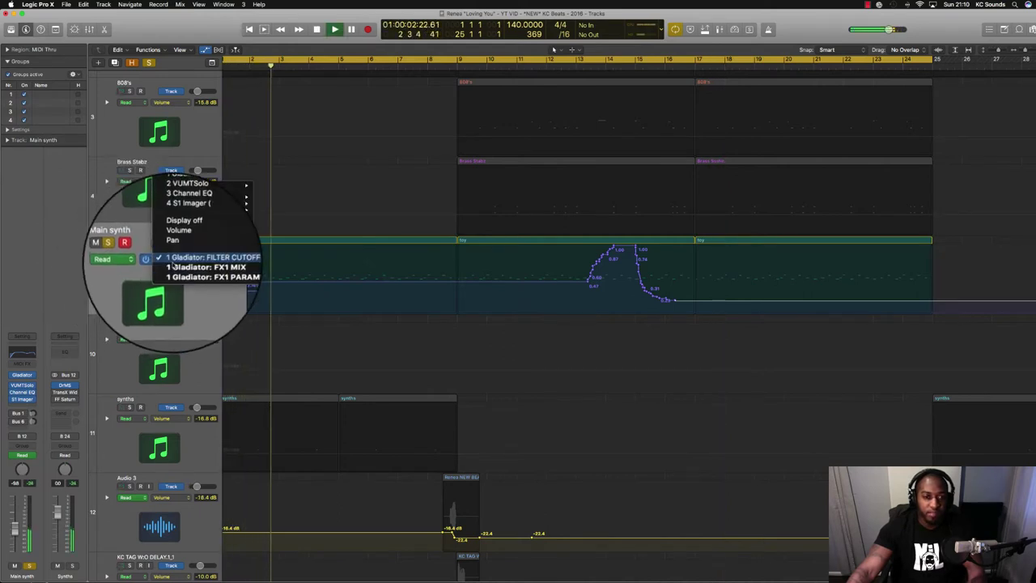
pyautogui.click(175, 267)
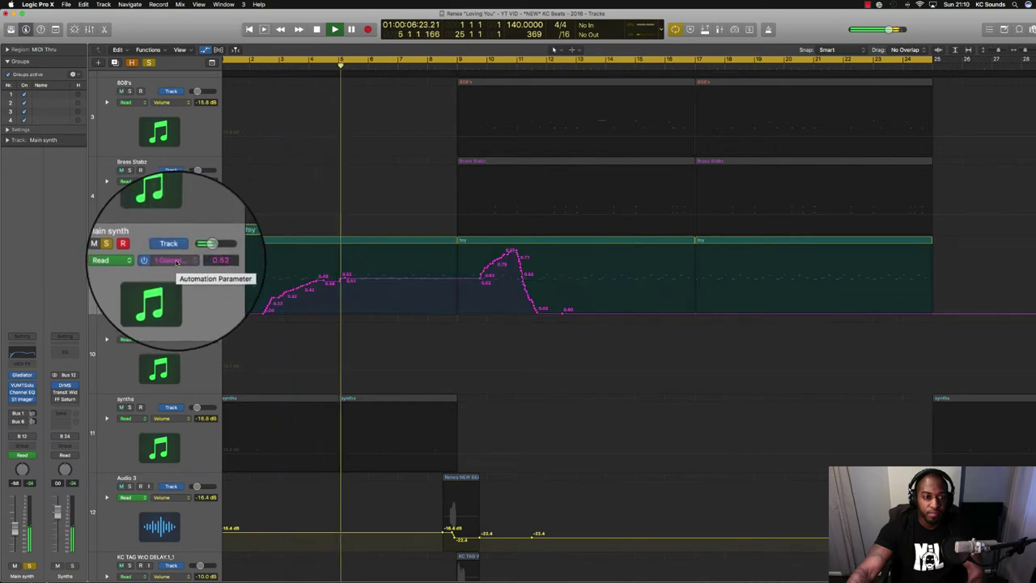
pyautogui.click(174, 264)
pyautogui.click(183, 267)
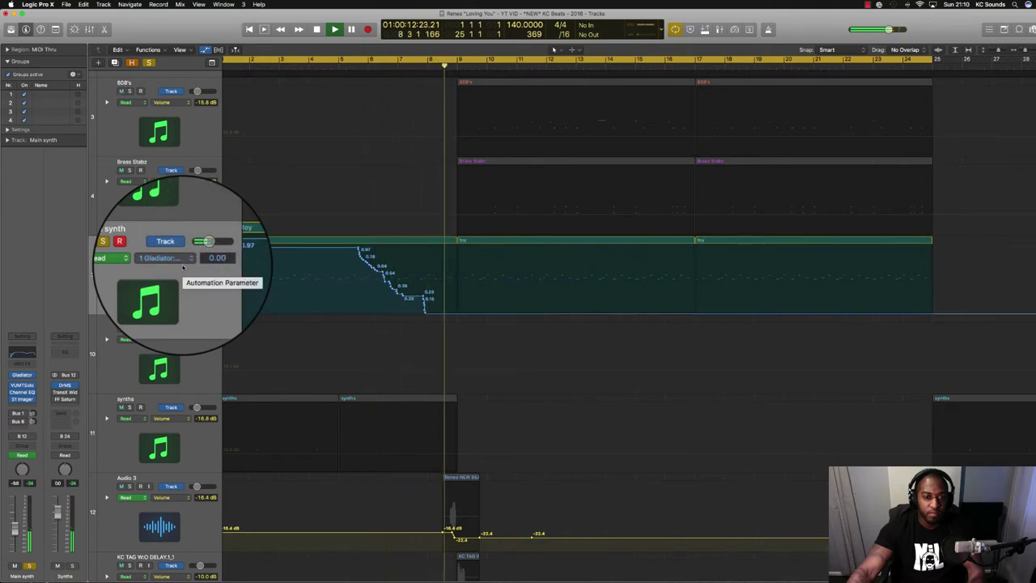
pyautogui.click(183, 268)
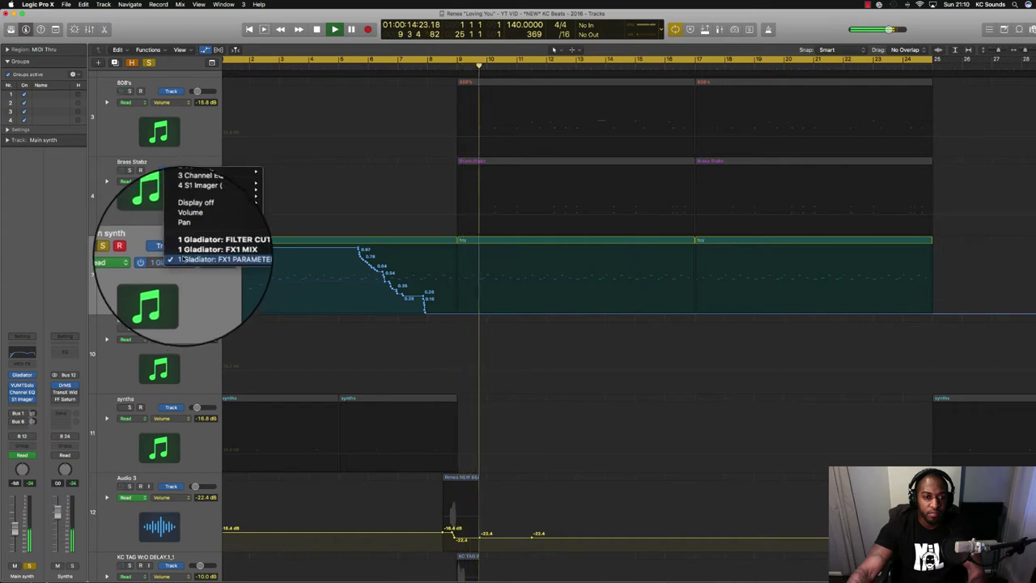
pyautogui.click(188, 238)
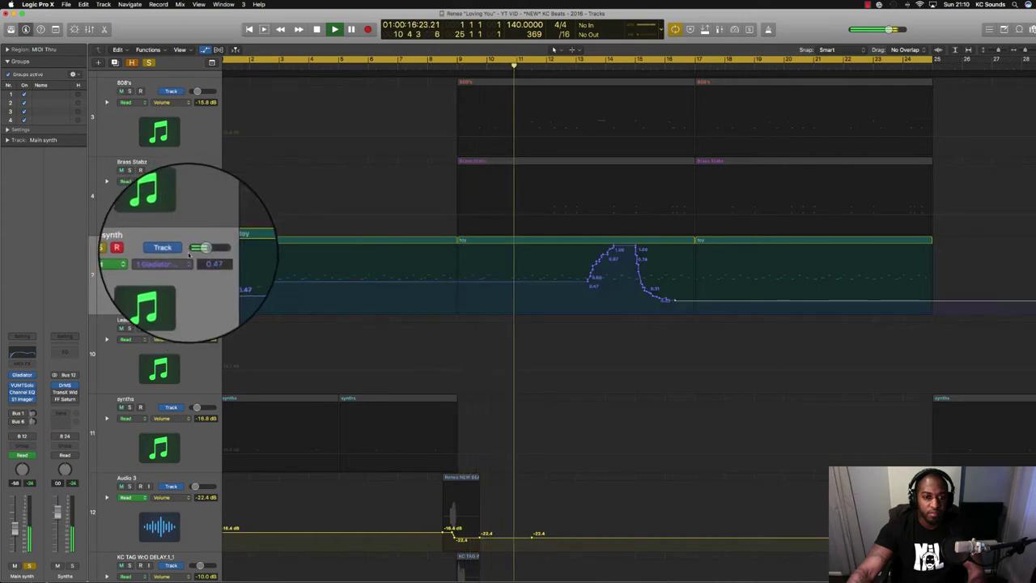
# - Switch the Main synth track's automation view between Gladiator's FX1 Mix and Filter Cutoff curves during playback
pyautogui.click(188, 257)
pyautogui.click(187, 264)
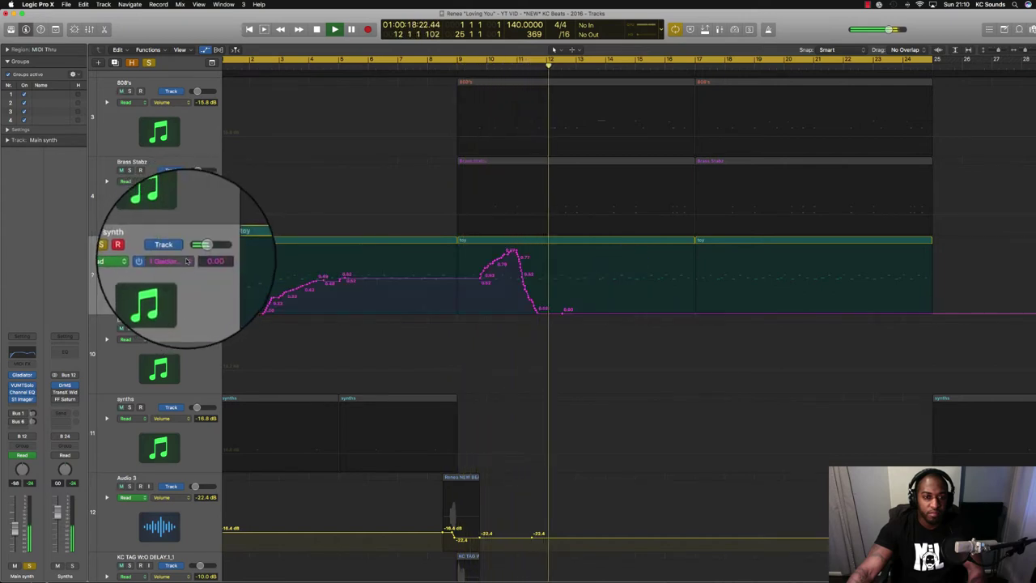
pyautogui.click(186, 261)
pyautogui.click(191, 252)
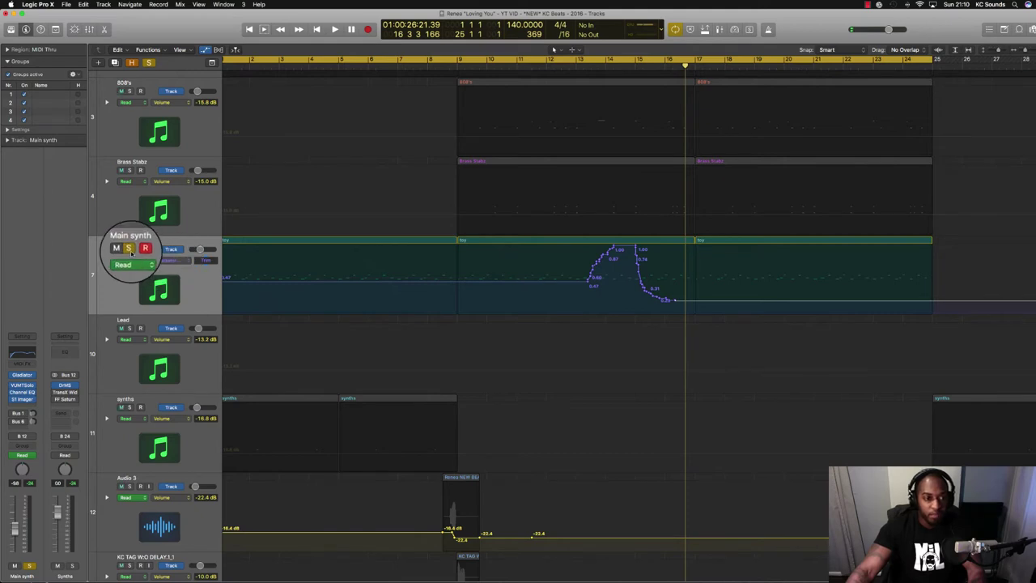
# - Unsolo the Main synth track and display its Volume automation
pyautogui.click(129, 249)
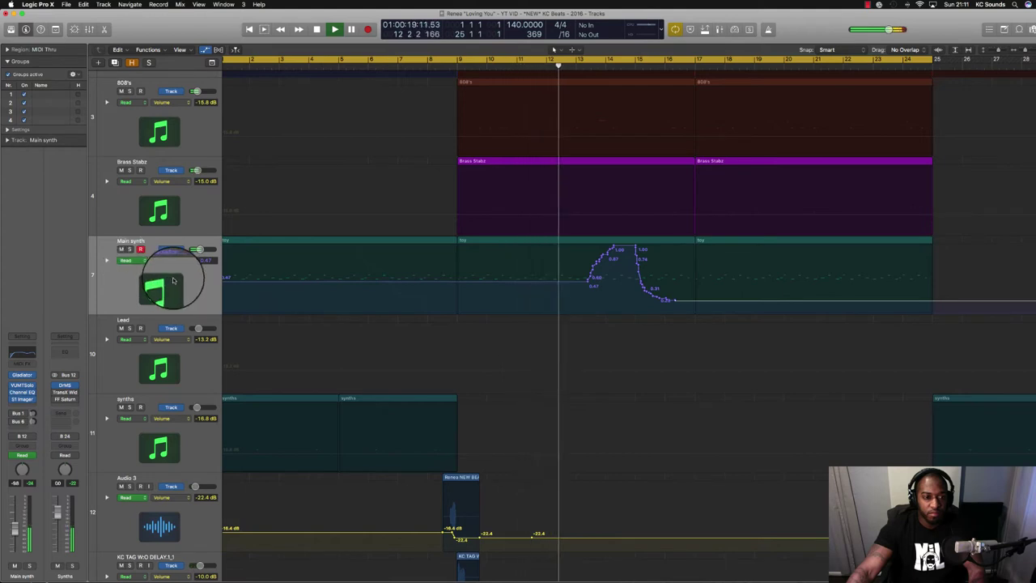
pyautogui.click(173, 259)
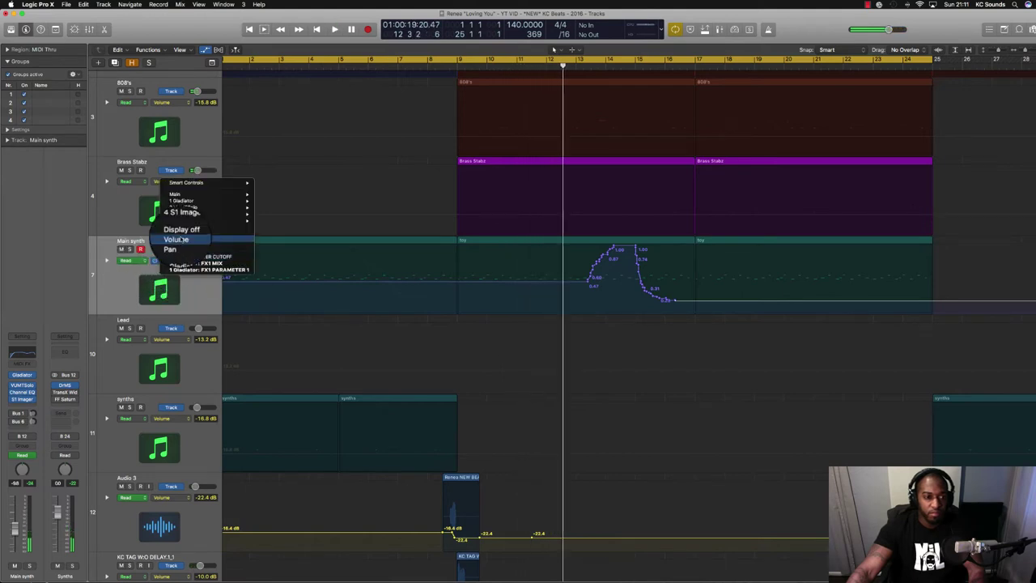
pyautogui.click(177, 239)
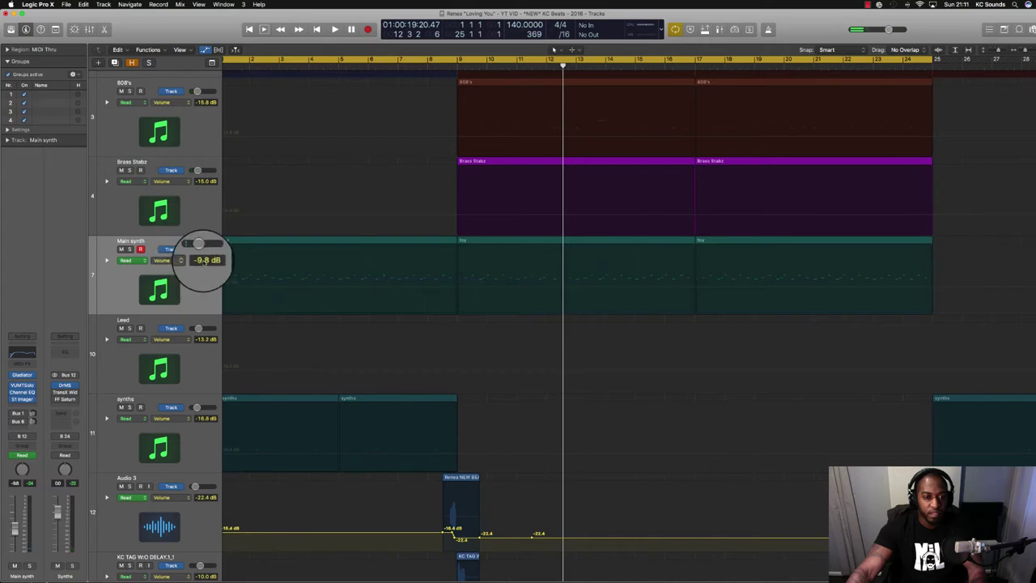
# - Display the Main synth's Gladiator FX1 Parameter 1 automation and flatten its recorded fall to a constant 0.00 from bar 1
pyautogui.click(172, 260)
pyautogui.moveTo(180, 283)
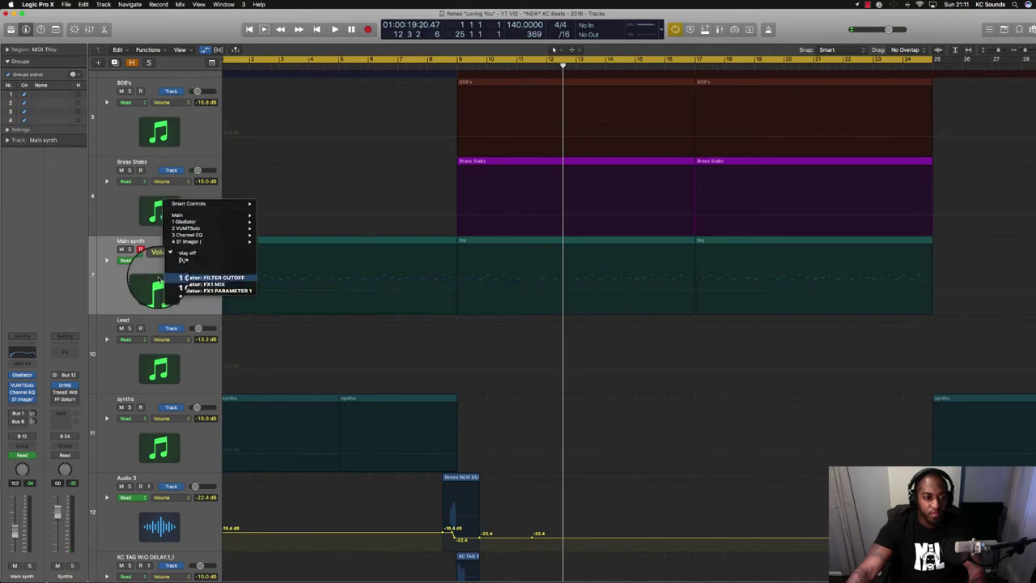
pyautogui.click(201, 291)
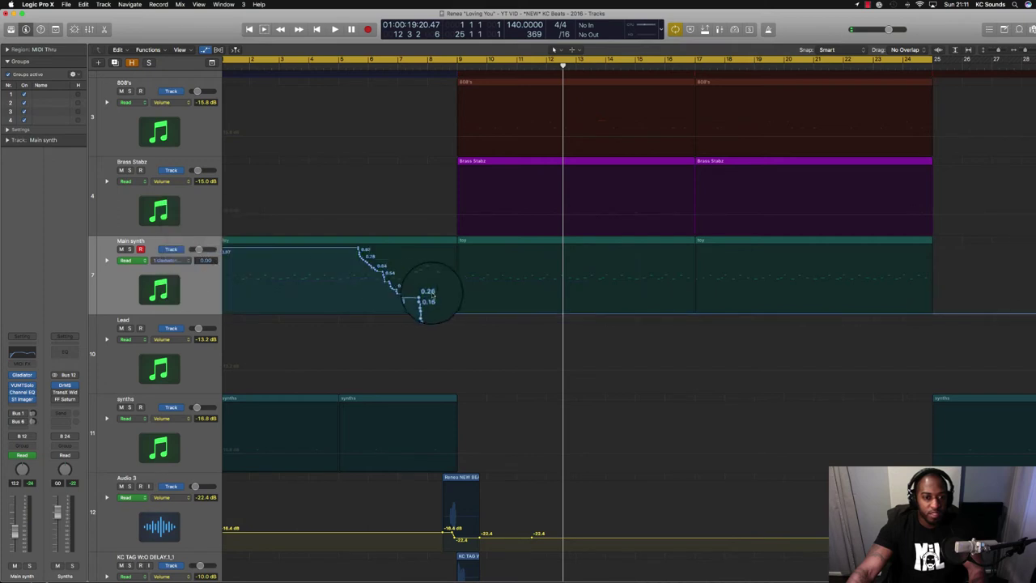
pyautogui.moveTo(428, 314); pyautogui.dragTo(311, 314)
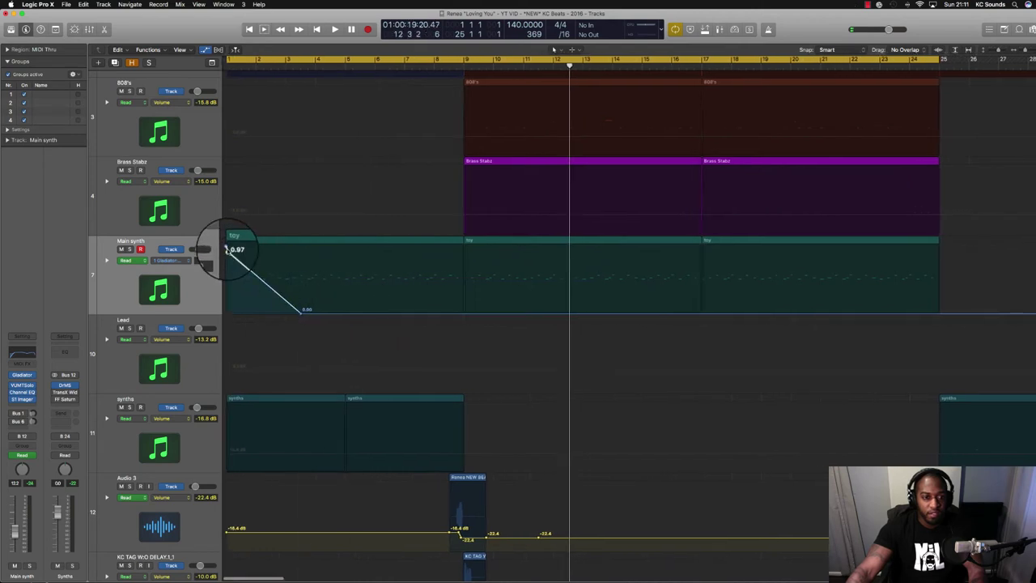
pyautogui.click(227, 250)
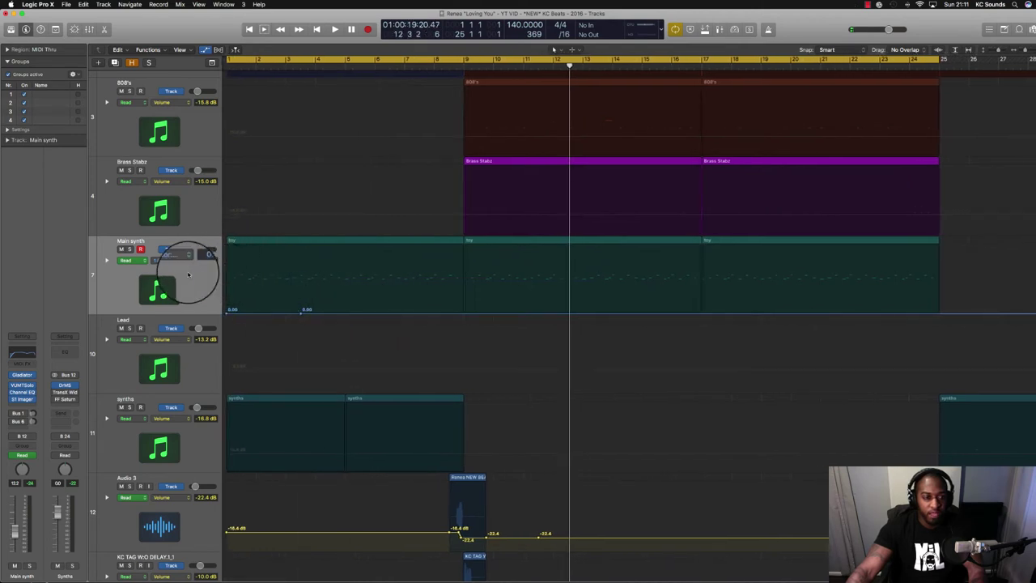
# - Display FX1 Mix on the Main synth, straighten its rise between bars 2 and 5, and bend it upward with the Automation Curve Tool
pyautogui.click(172, 260)
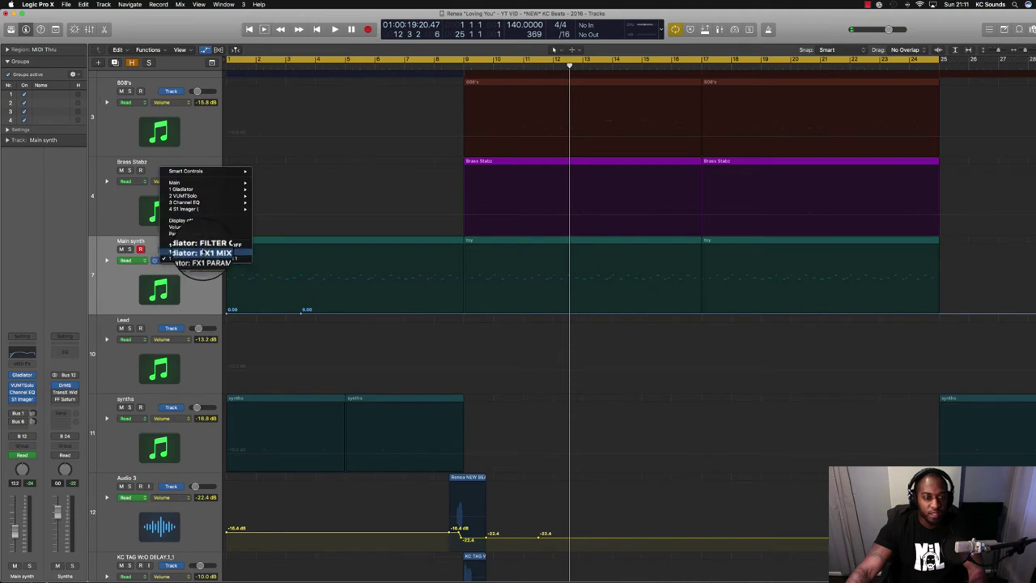
pyautogui.click(202, 250)
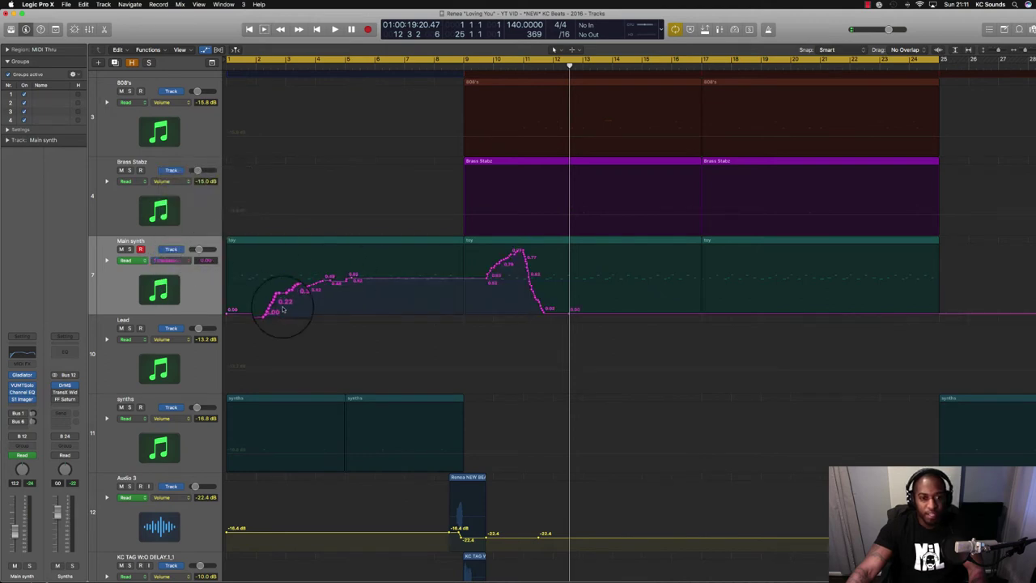
pyautogui.moveTo(348, 280); pyautogui.dragTo(270, 310)
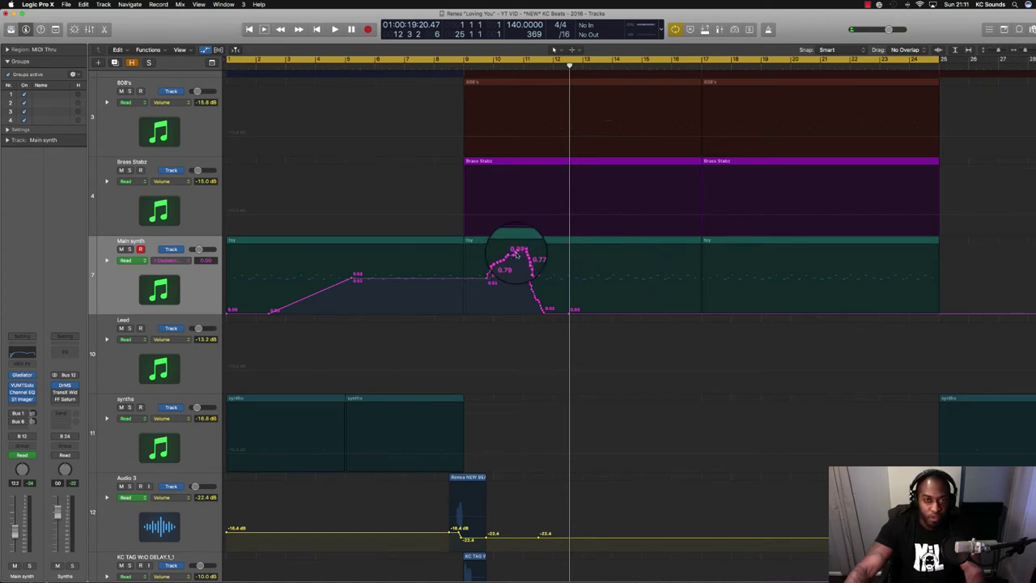
pyautogui.press('t')
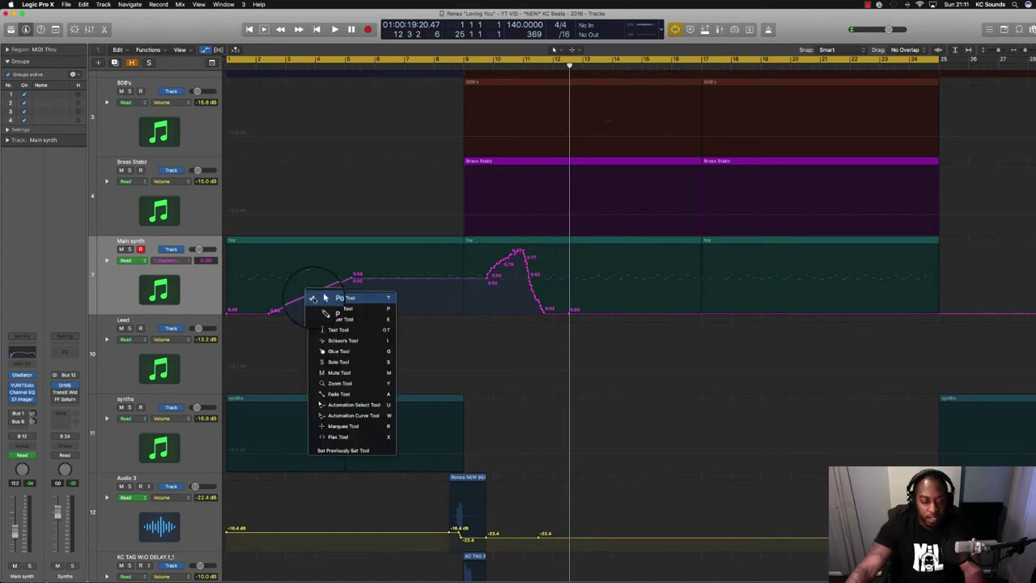
pyautogui.press('w')
pyautogui.moveTo(313, 297); pyautogui.dragTo(307, 284)
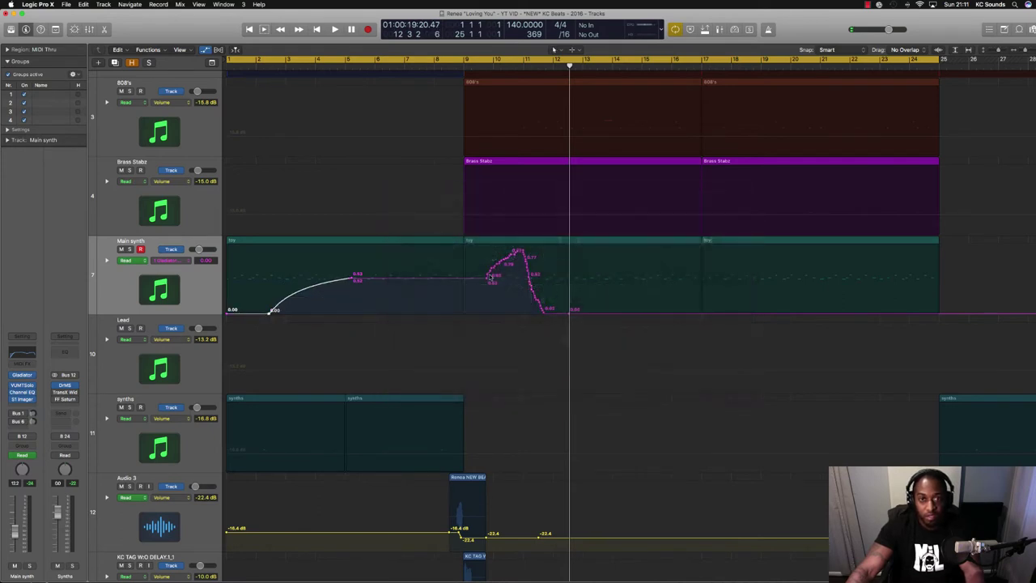
# - Straighten the stepped FX1 Mix peak around bar 11 into two ramps and bend both sides into rounded curves
pyautogui.moveTo(487, 277); pyautogui.dragTo(518, 255)
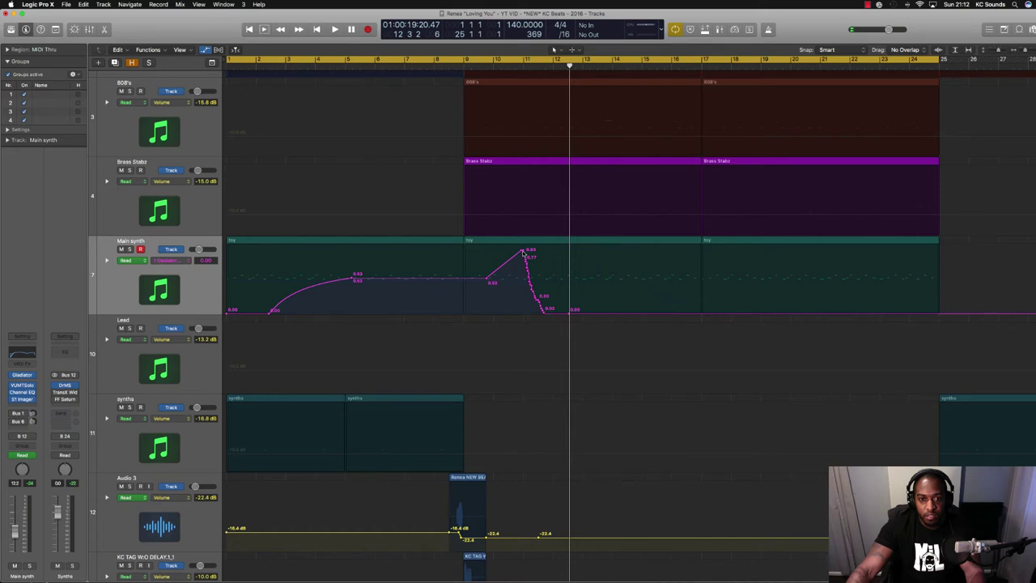
pyautogui.moveTo(523, 259); pyautogui.dragTo(547, 308)
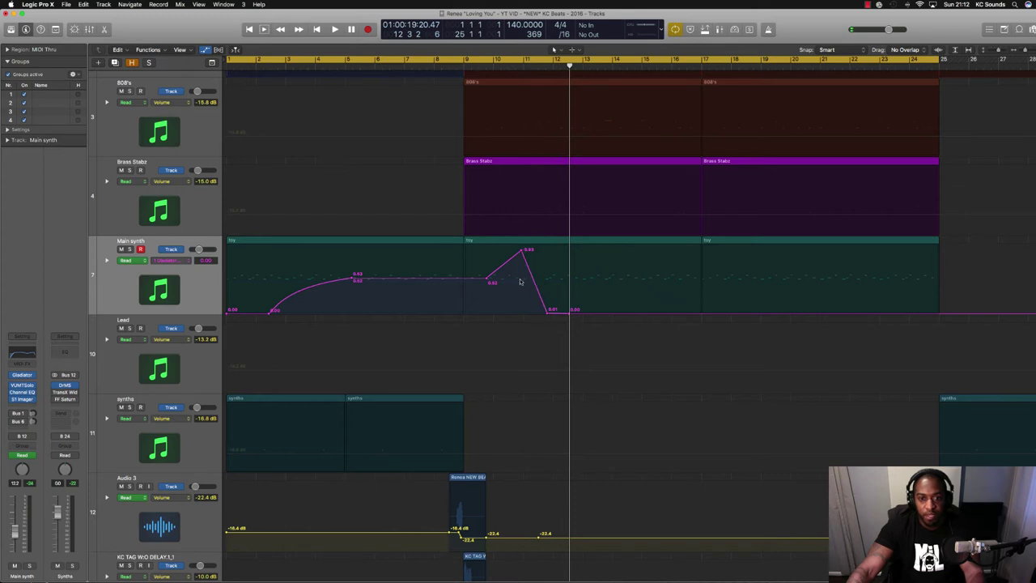
pyautogui.press('t')
pyautogui.press('w')
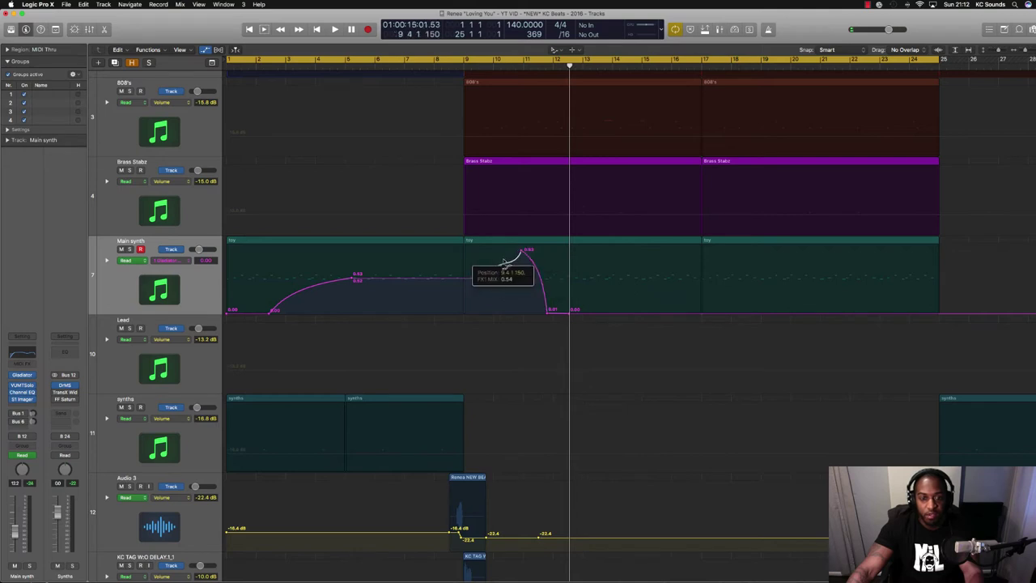
pyautogui.moveTo(498, 262); pyautogui.dragTo(515, 260)
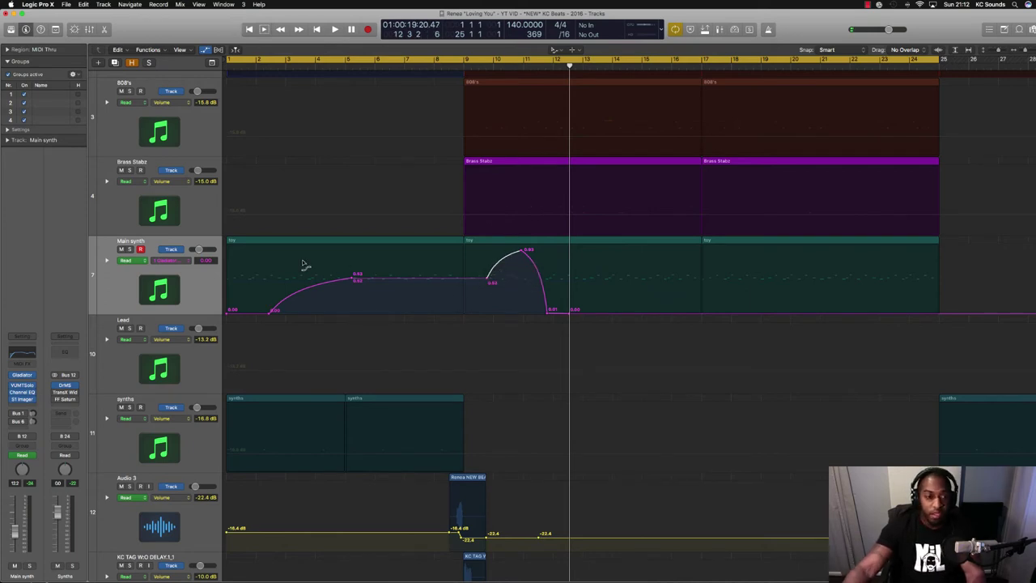
# - Play from the start, display Gladiator's Filter Cutoff automation, and straighten the stepped rise and fall between bars 13 and 16
pyautogui.press('Return')
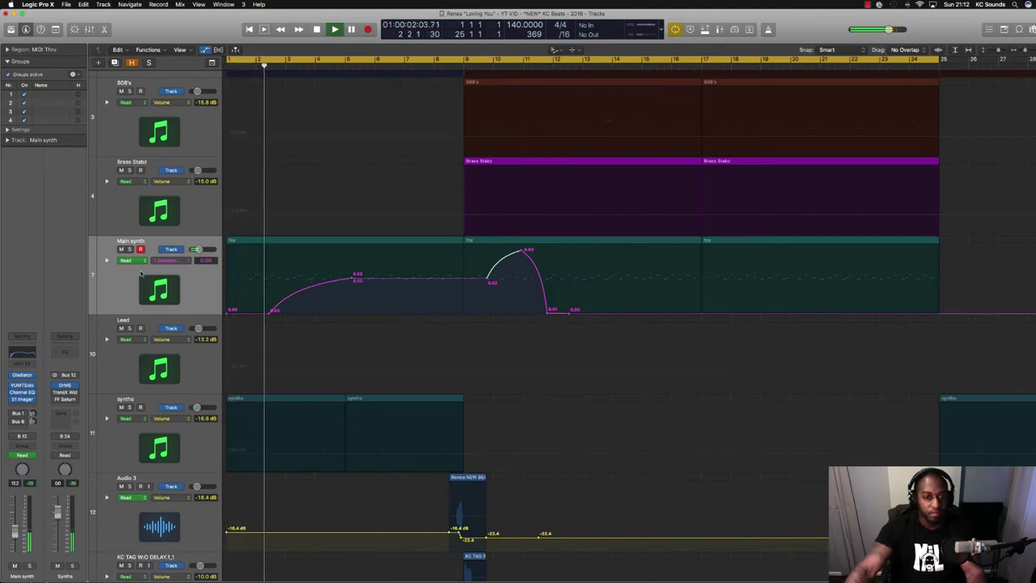
pyautogui.click(185, 259)
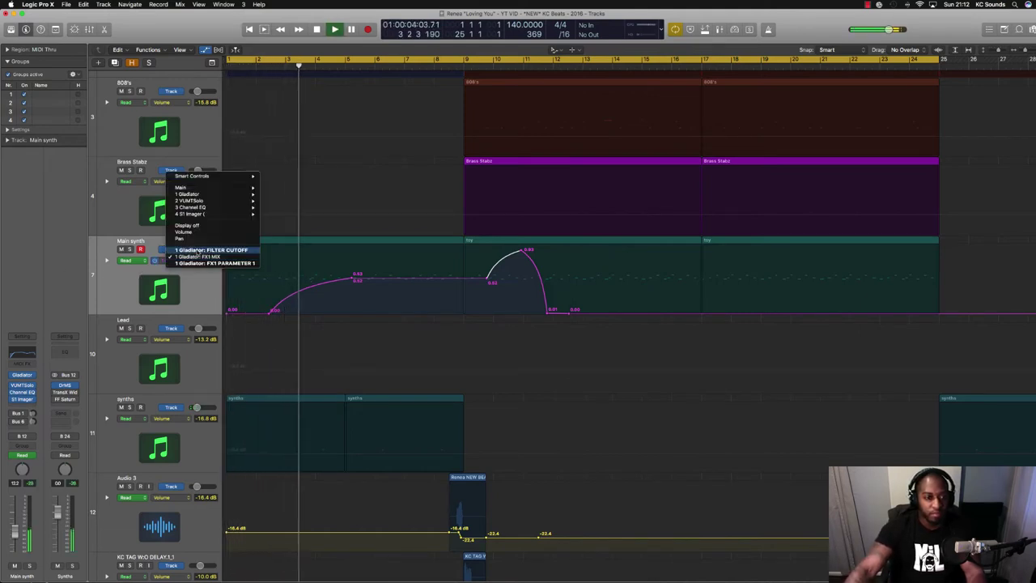
pyautogui.click(184, 260)
pyautogui.press('t')
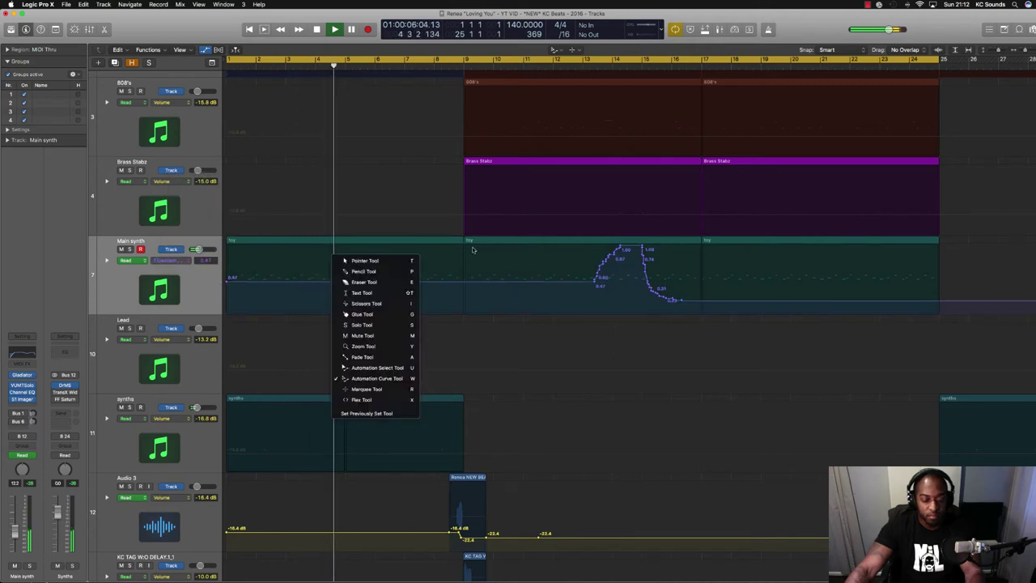
pyautogui.press('t')
pyautogui.moveTo(596, 281); pyautogui.dragTo(677, 300)
# - Bend both sides of the Filter Cutoff peak into rounded curves with the Automation Curve Tool
pyautogui.press('t')
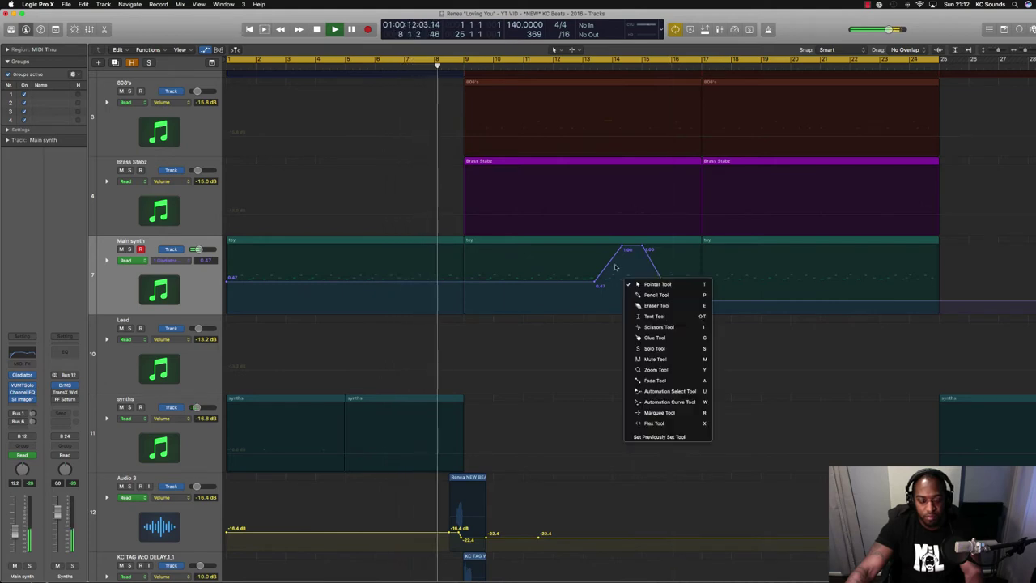
pyautogui.press('w')
pyautogui.moveTo(612, 263); pyautogui.dragTo(660, 265)
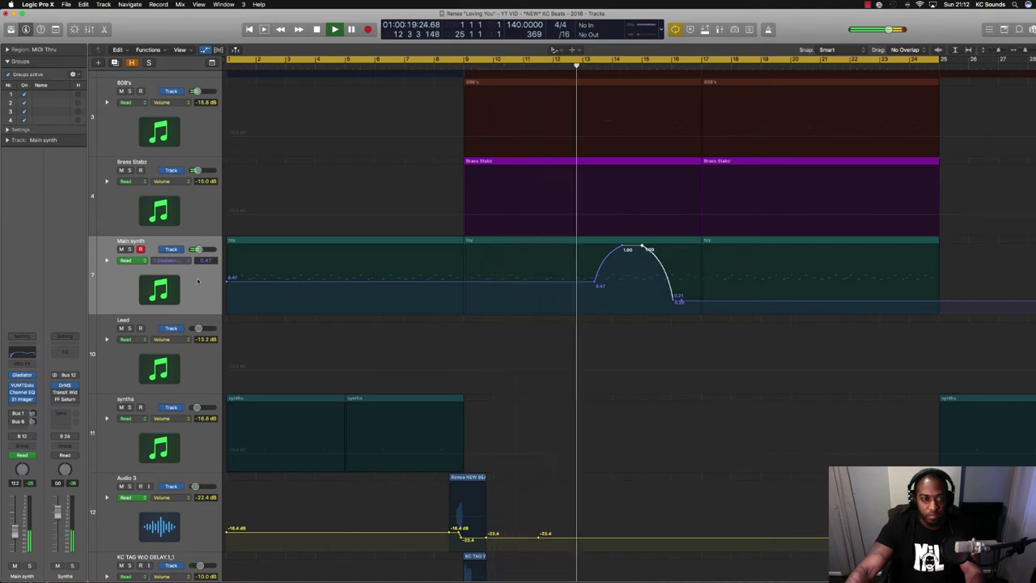
# - Lower the Filter Cutoff peak to about 0.48 and raise the level after bar 16 to about 0.51 with the Pointer Tool
pyautogui.press('t')
pyautogui.press('t')
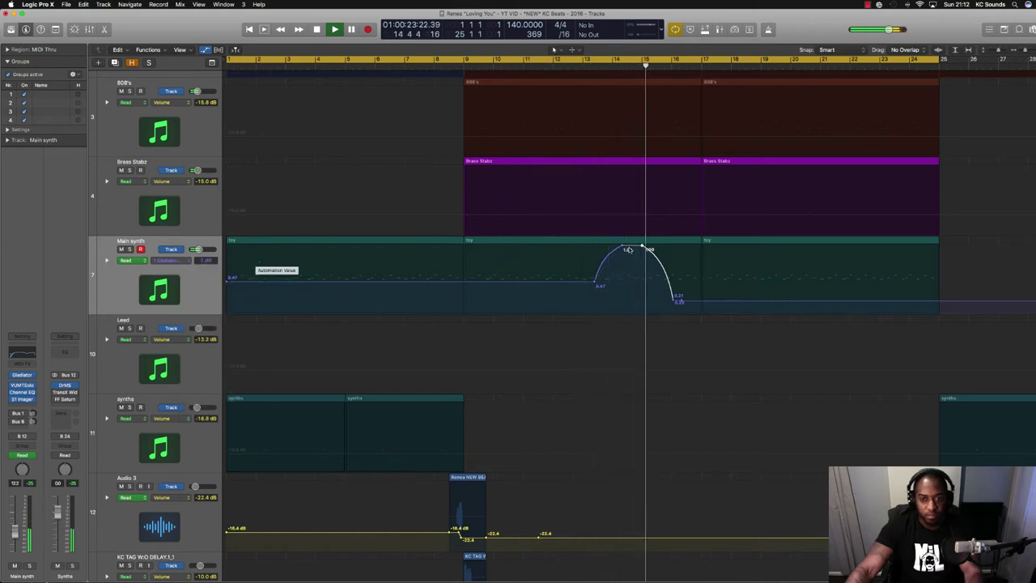
pyautogui.moveTo(630, 250); pyautogui.dragTo(630, 288)
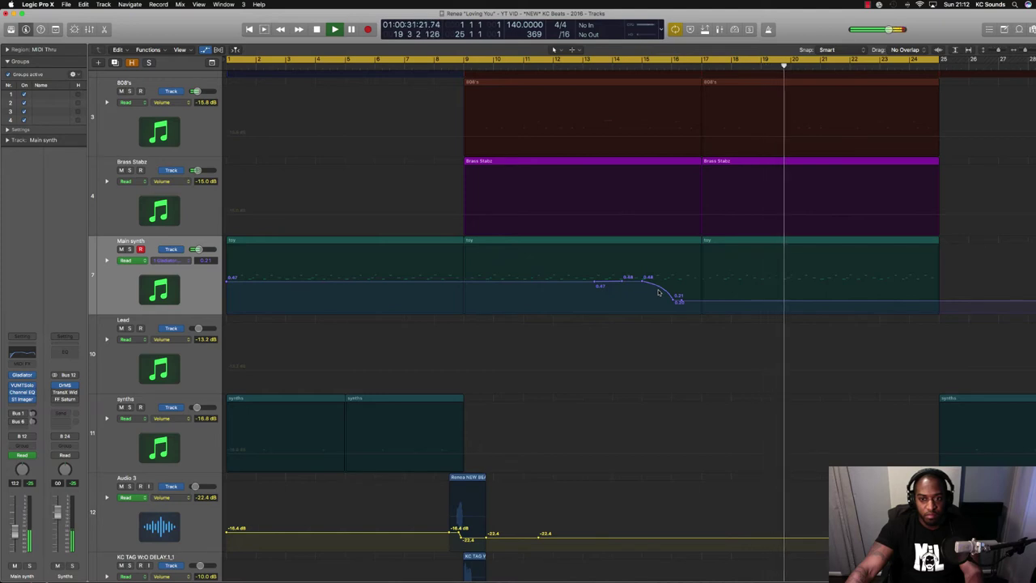
pyautogui.moveTo(724, 302); pyautogui.dragTo(726, 280)
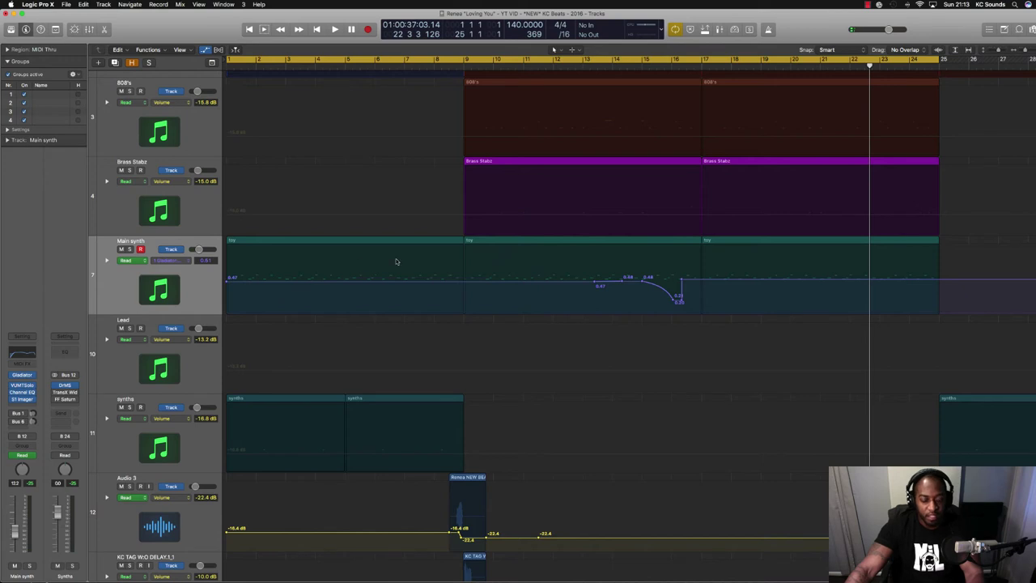
# - Zoom out the arrangement horizontally and vertically and reselect the Main synth track to view its automation in the wider song
pyautogui.scroll(-3, 396, 261)
pyautogui.scroll(-3, 392, 266)
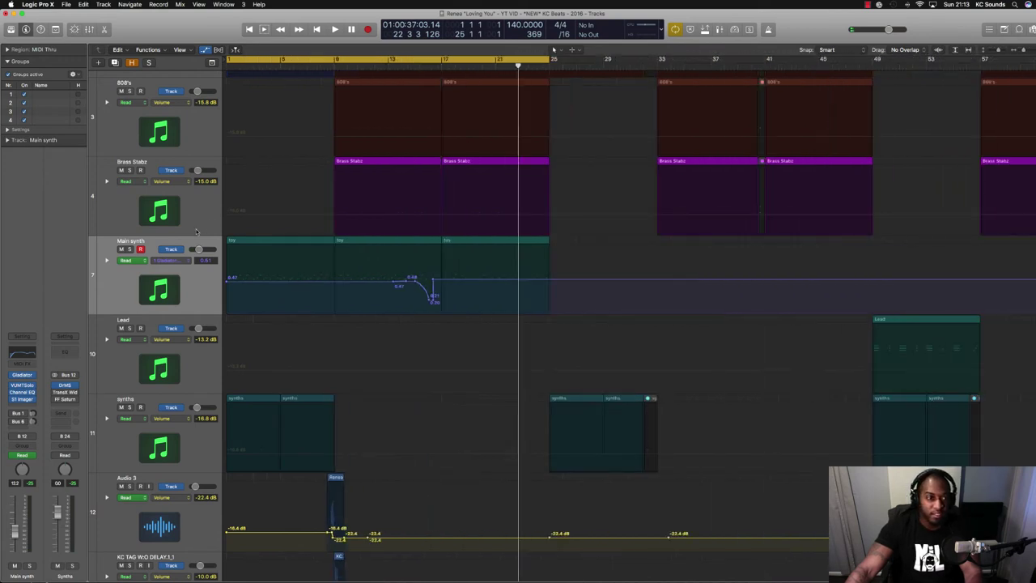
pyautogui.click(122, 361)
pyautogui.click(146, 300)
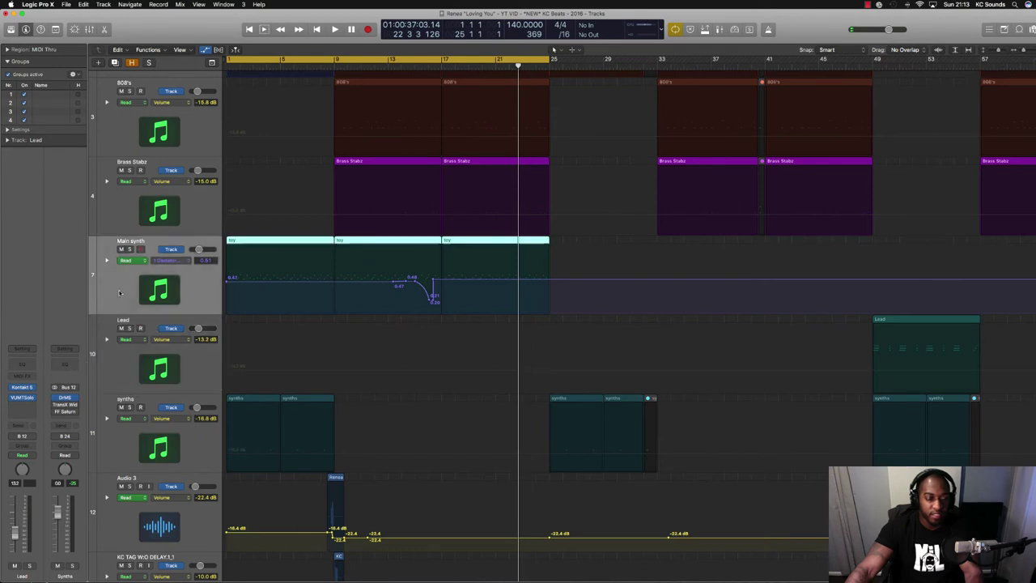
pyautogui.press('super+Up')
pyautogui.press('super+Up')
pyautogui.press('super+Up')
pyautogui.press('super+Up')
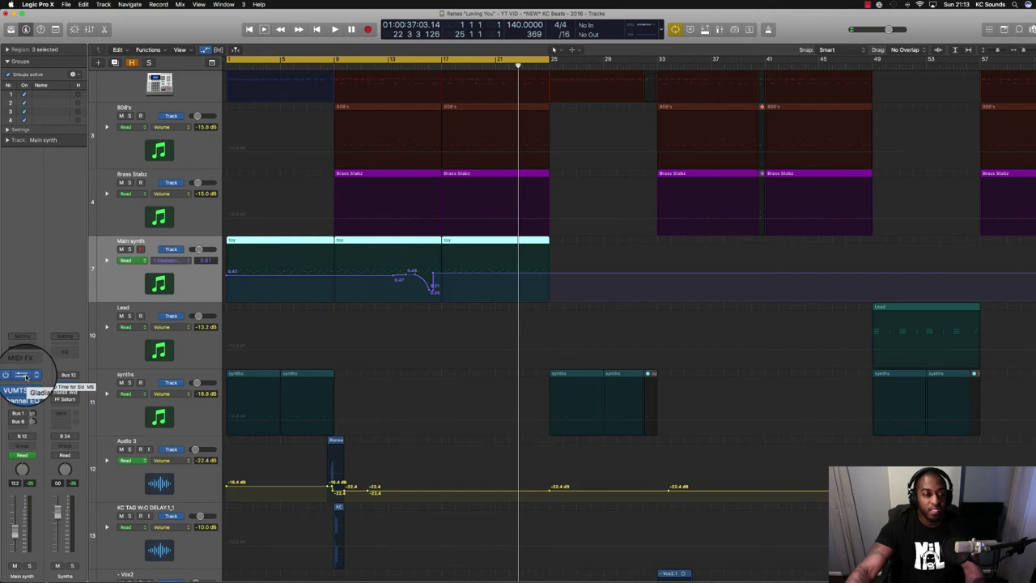
# - View the automation mode options on the Main synth channel strip
pyautogui.click(19, 448)
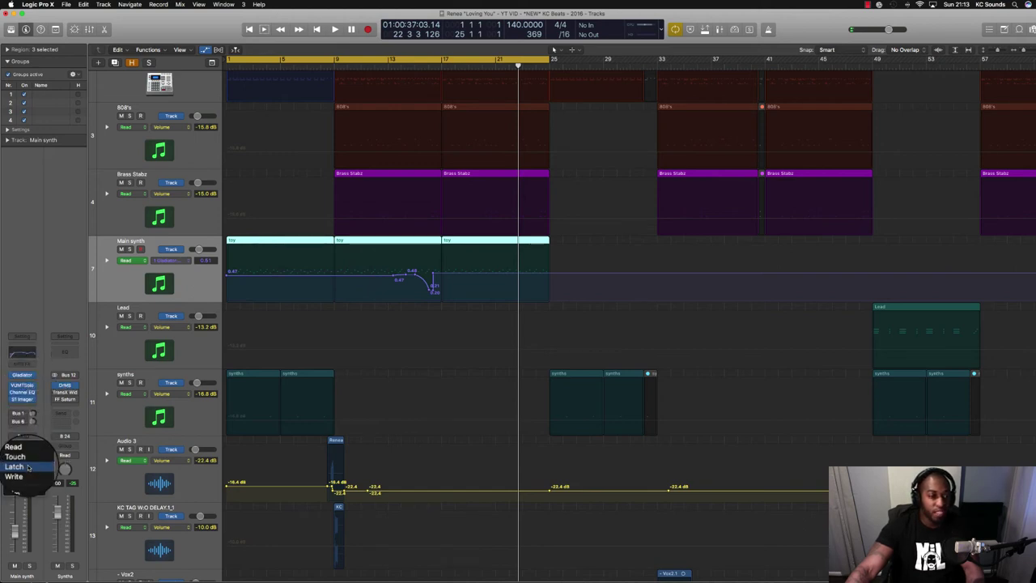
pyautogui.click(39, 388)
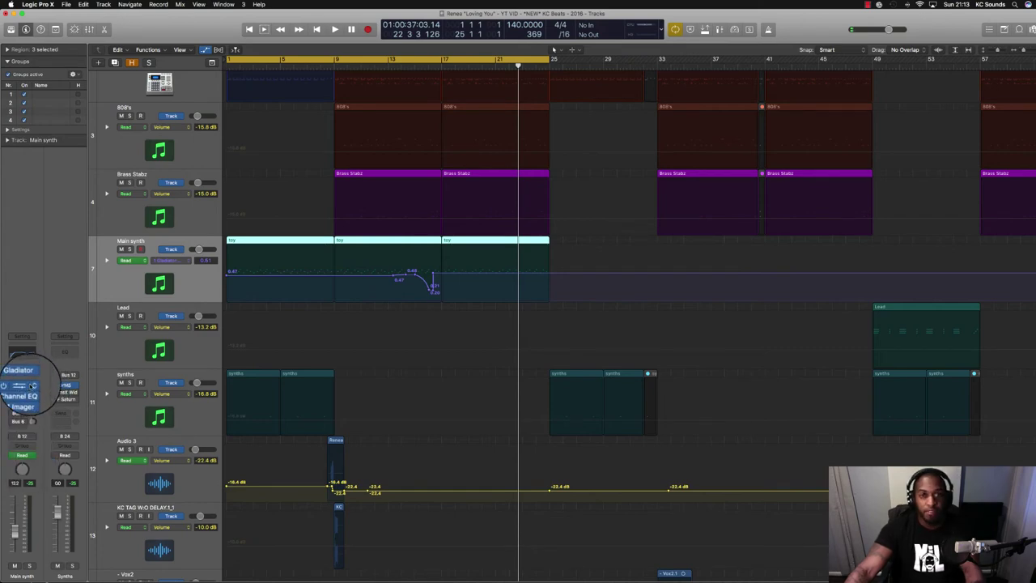
# - Open the Main synth's Gladiator window, reposition it, and show the list of Gladiator's automatable parameters
pyautogui.click(22, 374)
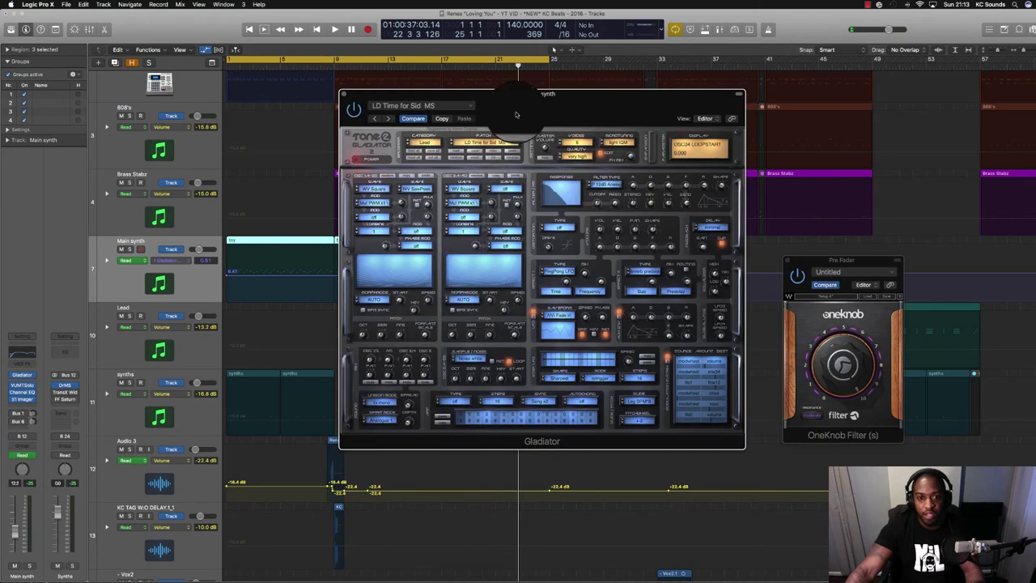
pyautogui.moveTo(516, 114); pyautogui.dragTo(518, 180)
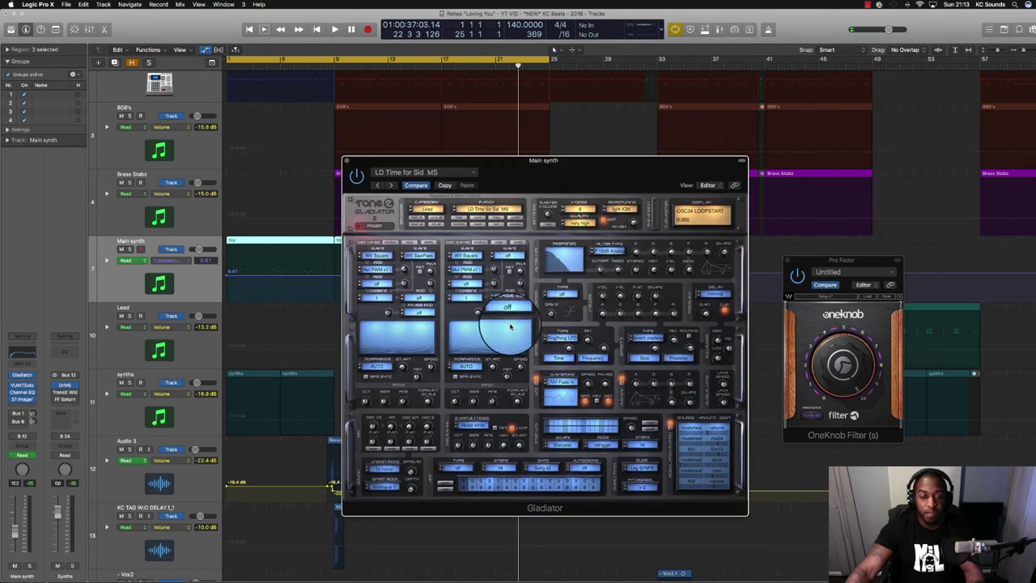
pyautogui.moveTo(591, 160); pyautogui.dragTo(594, 174)
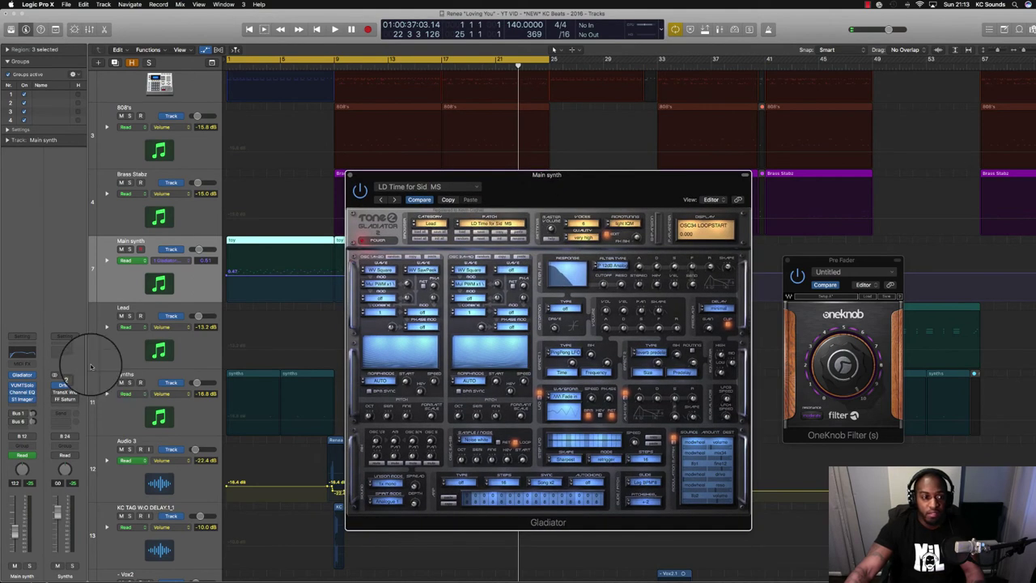
pyautogui.click(174, 260)
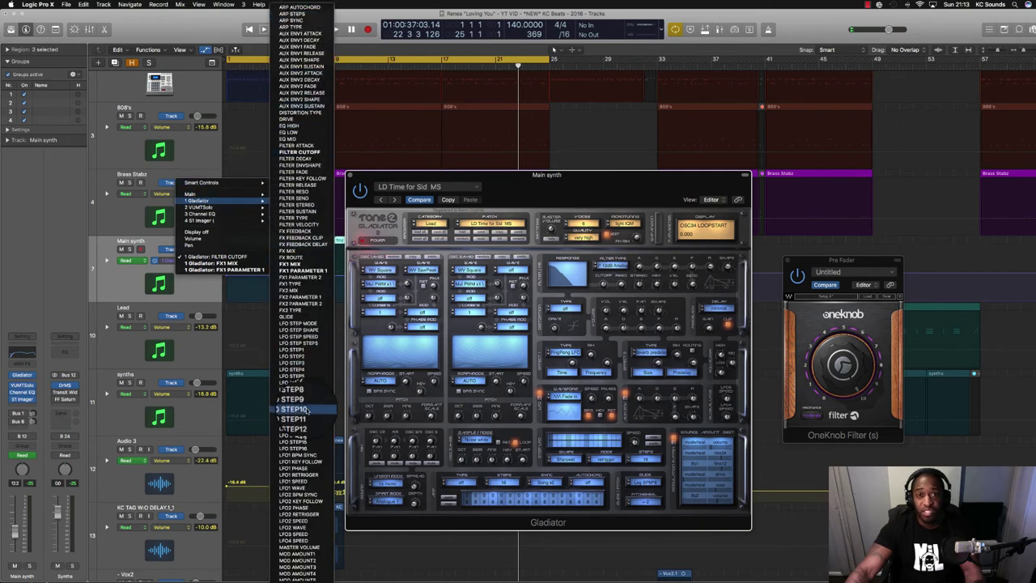
# - Dismiss the list of Gladiator's automatable parameters and shift the Gladiator window aside
pyautogui.click(397, 176)
pyautogui.click(397, 176)
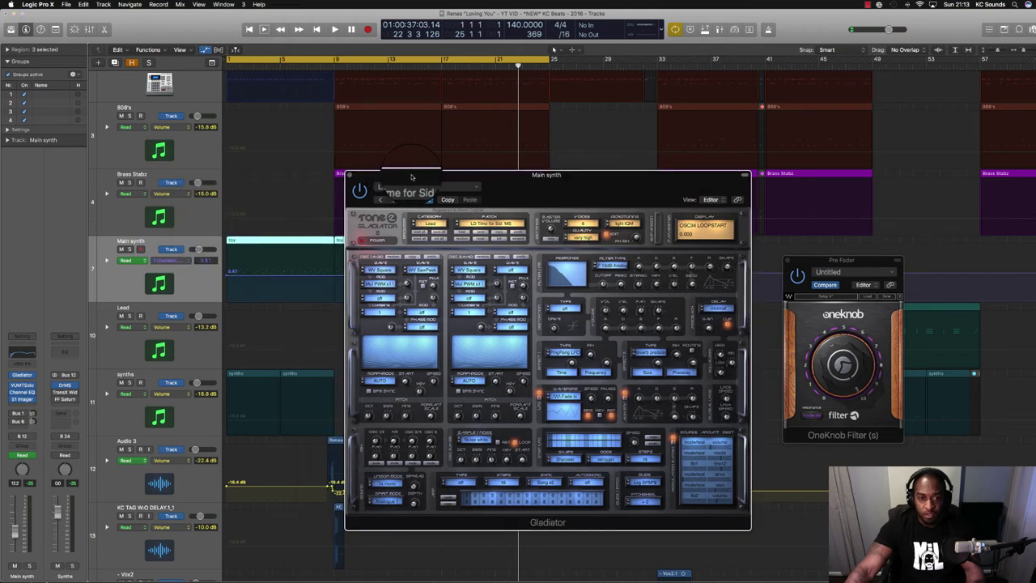
pyautogui.moveTo(415, 178); pyautogui.dragTo(358, 182)
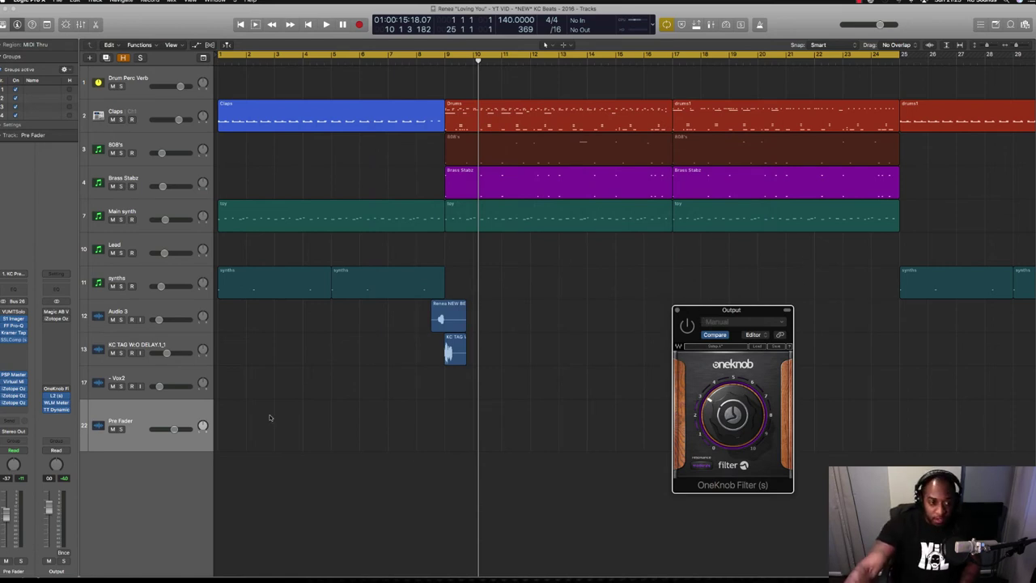
# - Set the Output channel strip's automation mode to Latch and reposition its OneKnob Filter window
pyautogui.click(66, 451)
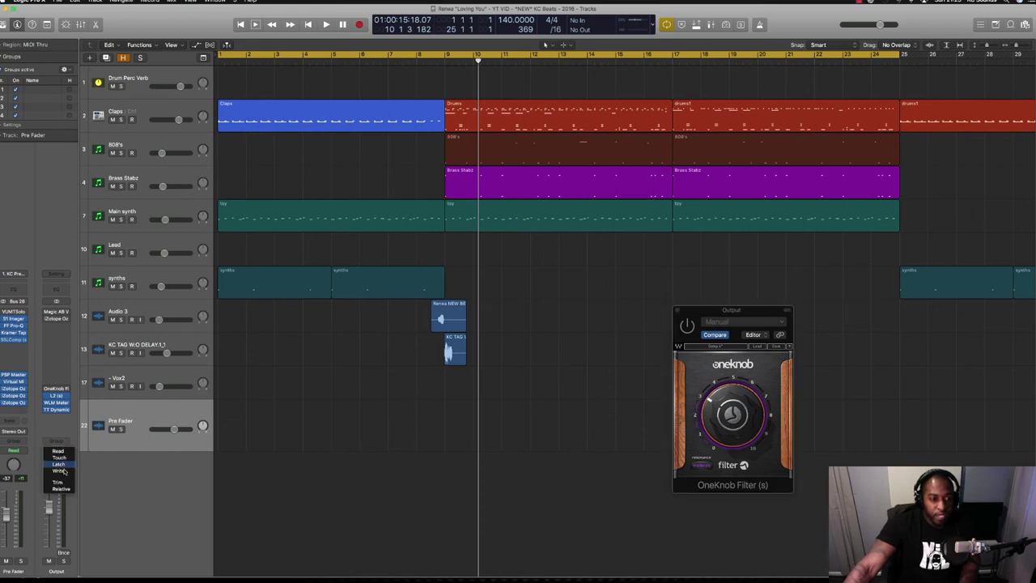
pyautogui.click(65, 465)
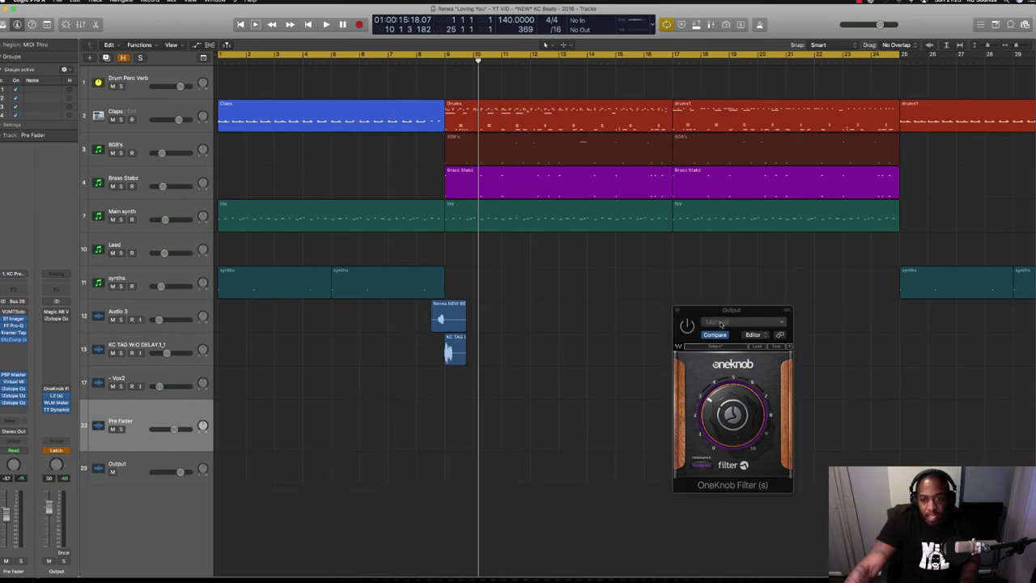
pyautogui.moveTo(717, 310); pyautogui.dragTo(707, 319)
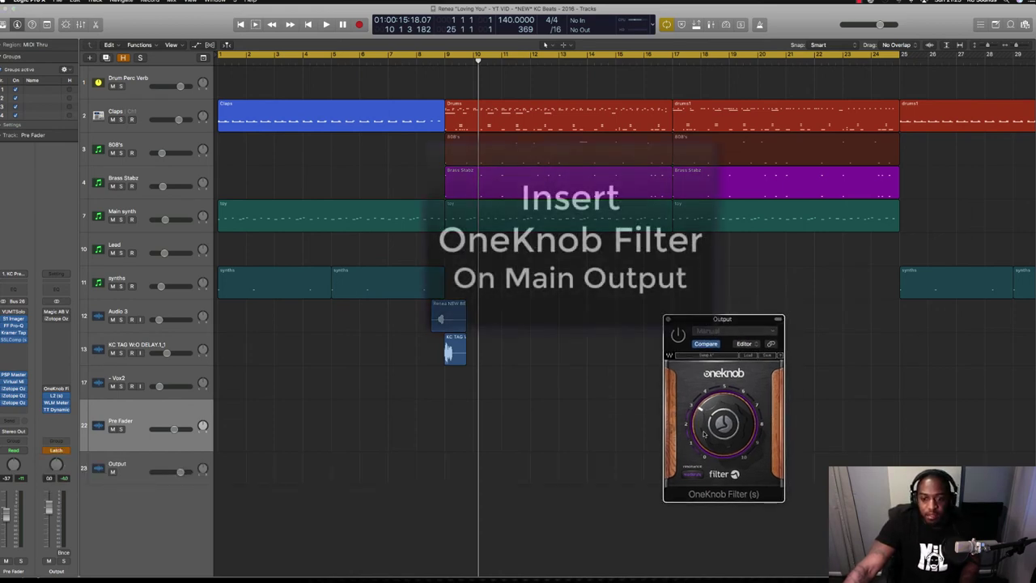
# - Suspend the Output channel strip's automation to set the OneKnob Filter knob to 10, and put the strip back in Latch mode
pyautogui.click(67, 451)
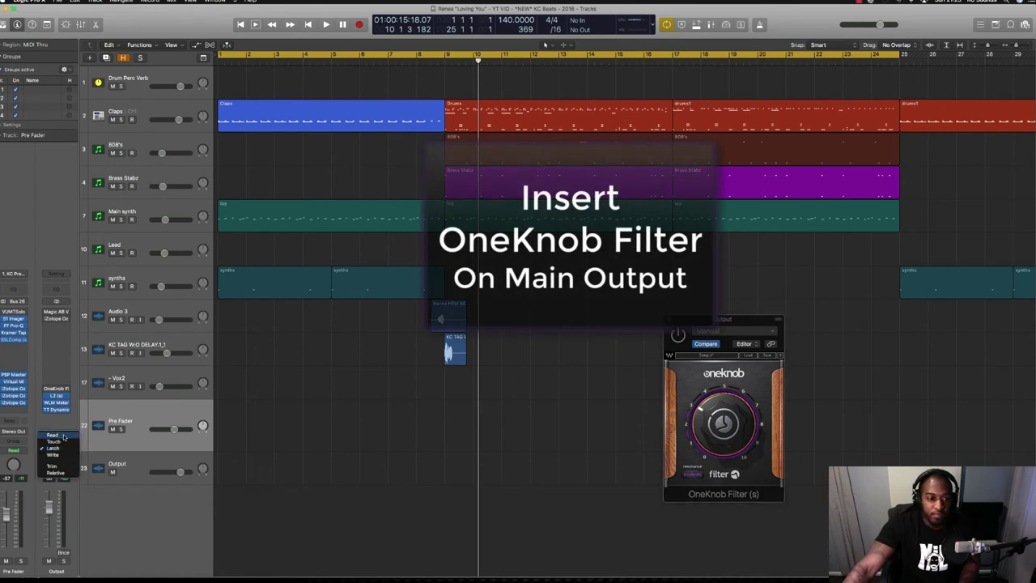
pyautogui.click(50, 426)
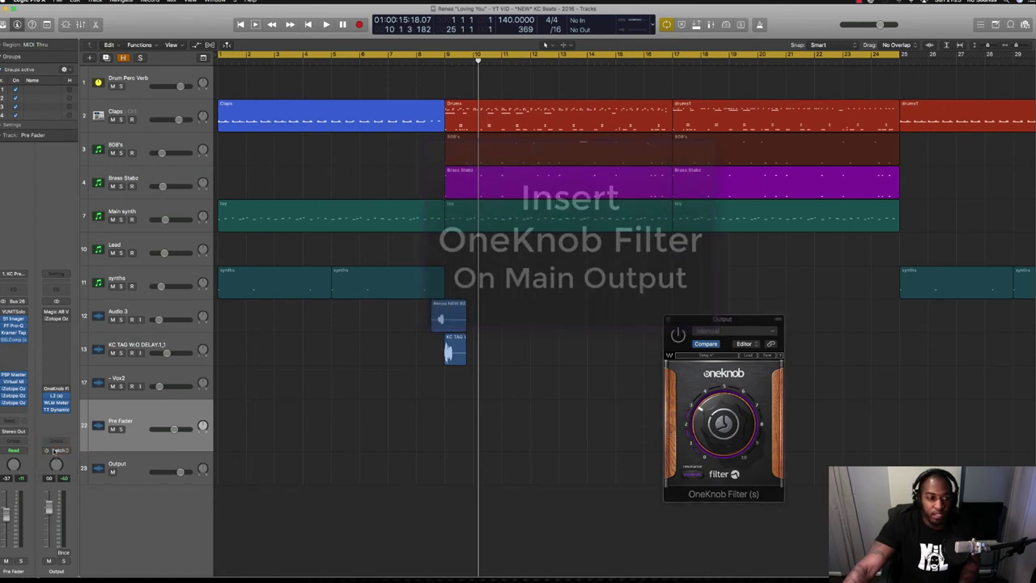
pyautogui.moveTo(722, 432); pyautogui.dragTo(722, 422)
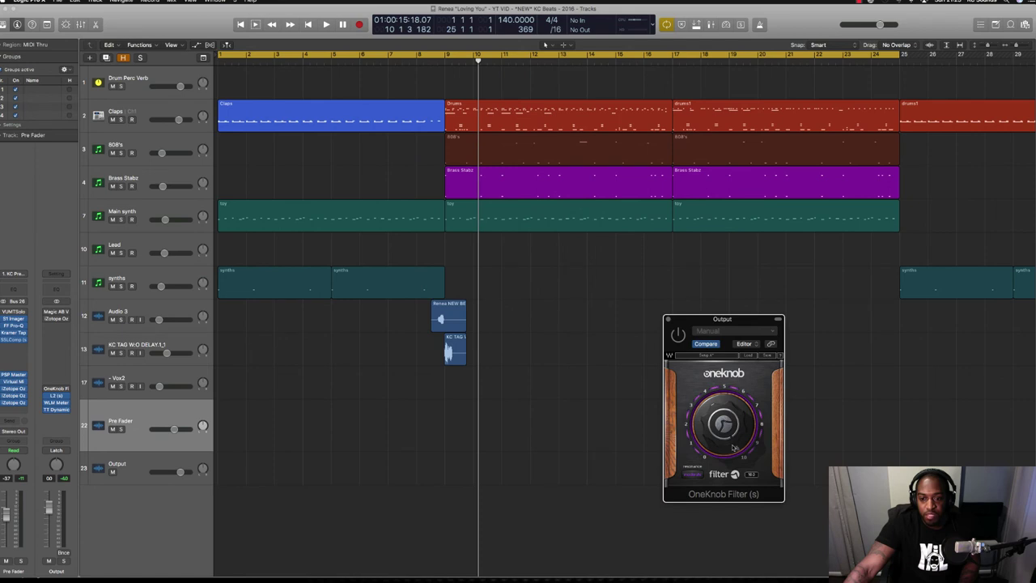
pyautogui.click(62, 451)
pyautogui.click(64, 464)
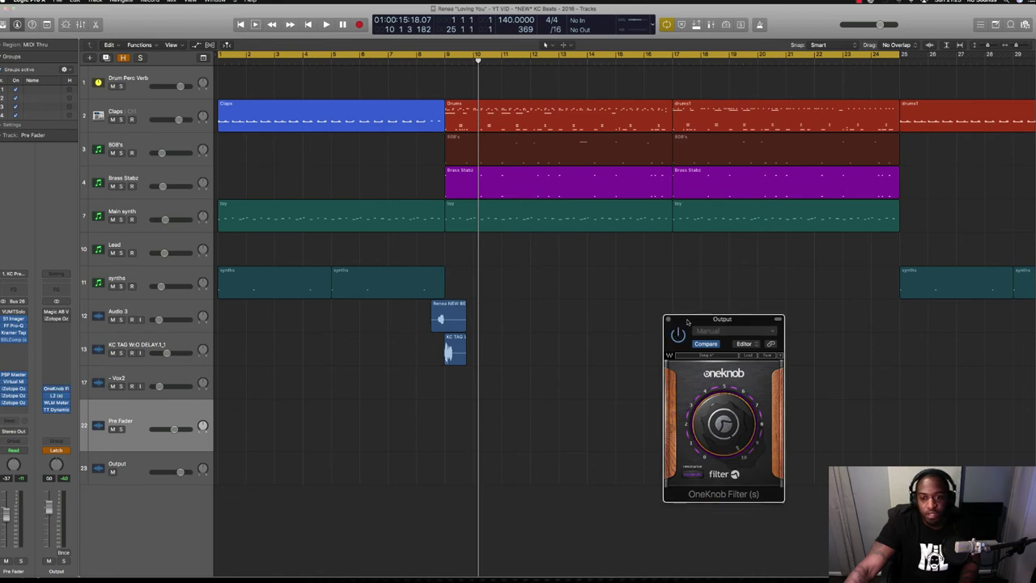
# - Play from bar 1 and record the OneKnob Filter knob sweeping down from 10 and returning to 10 just before bar 9
pyautogui.moveTo(688, 323); pyautogui.dragTo(617, 301)
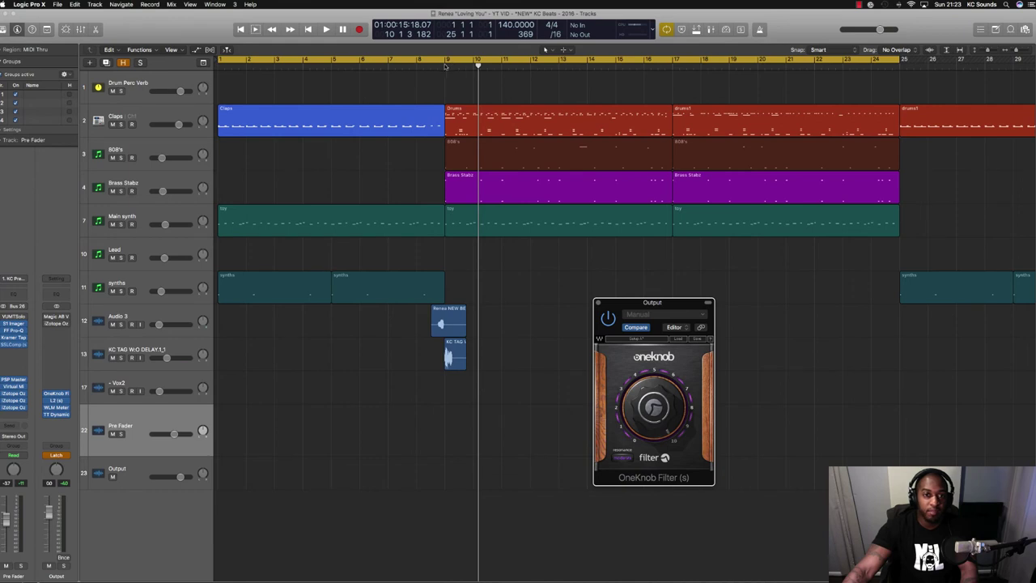
pyautogui.press('Return')
pyautogui.press('space')
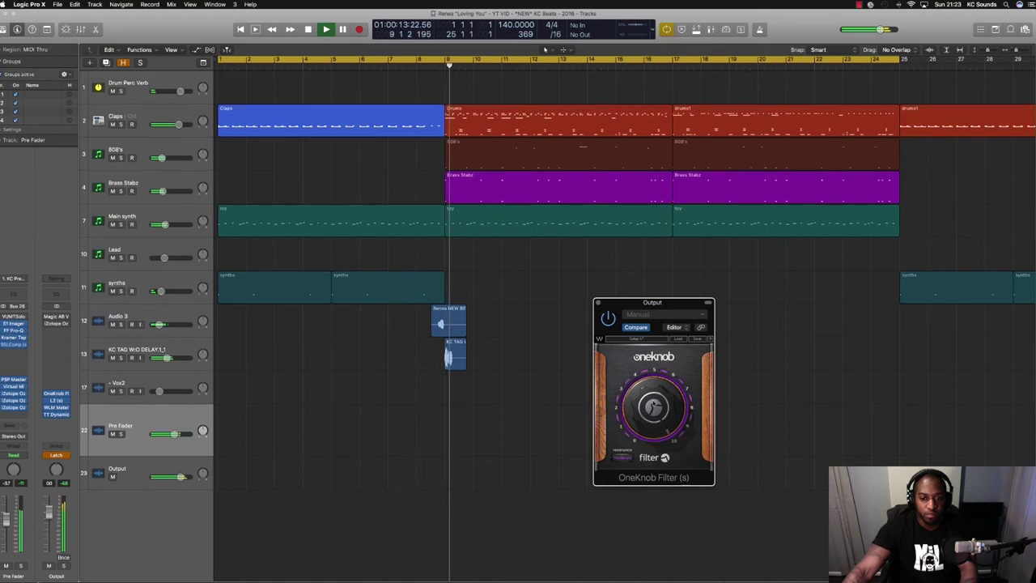
# - Set the Output track's automation mode to Read and display its recorded OneKnob Filter automation in the arrangement
pyautogui.click(168, 465)
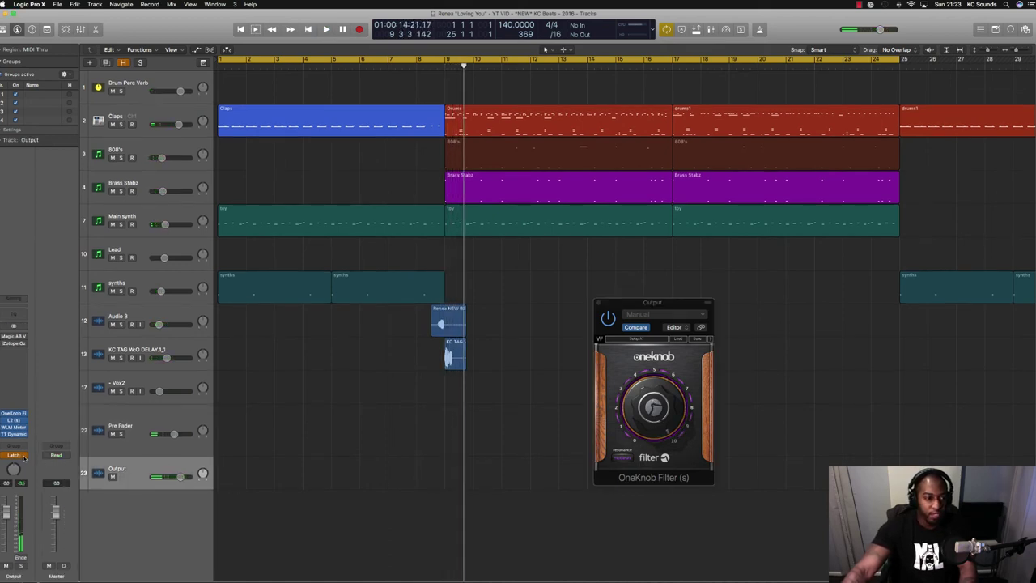
pyautogui.click(13, 455)
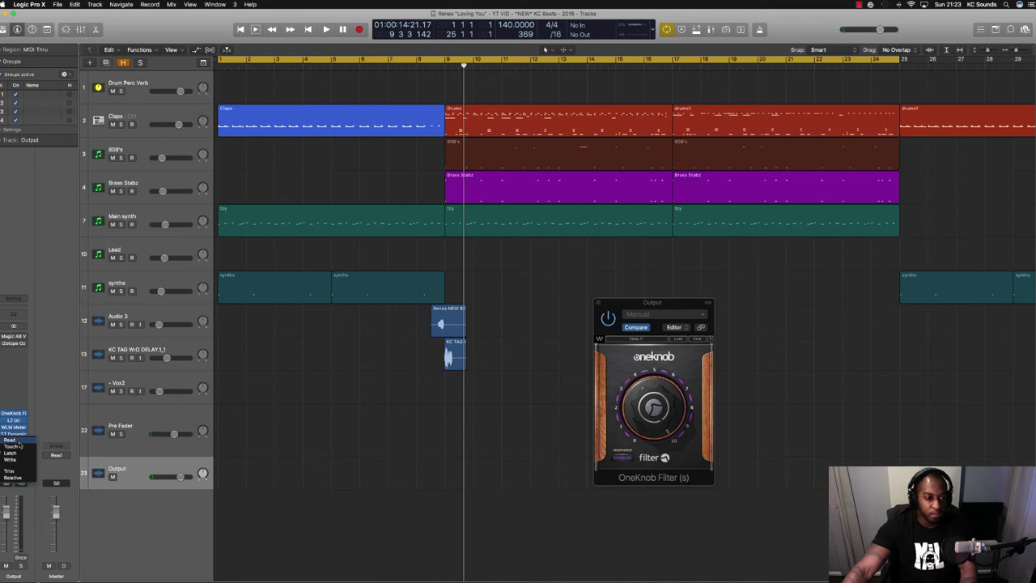
pyautogui.click(19, 443)
pyautogui.press('a')
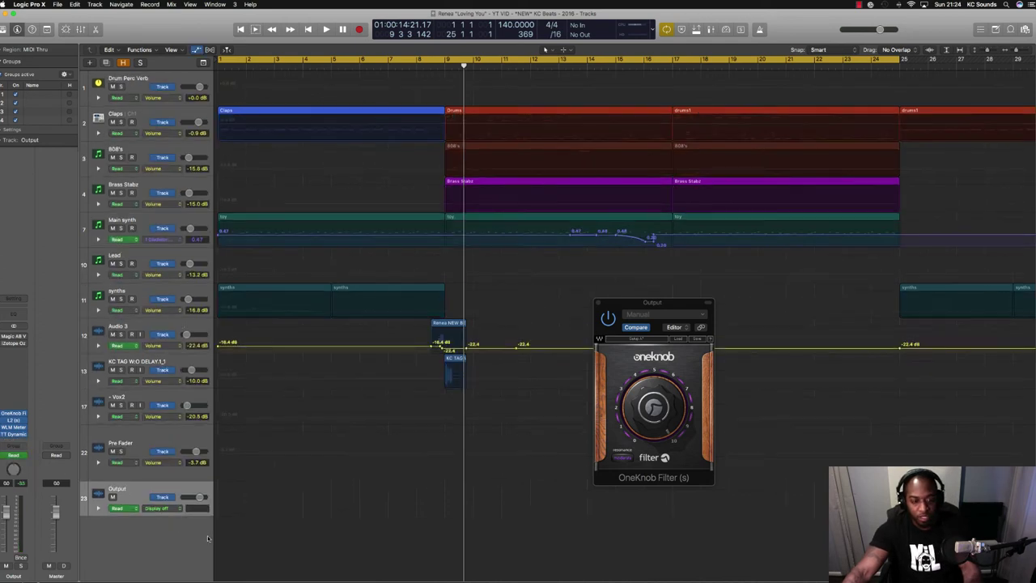
pyautogui.click(153, 538)
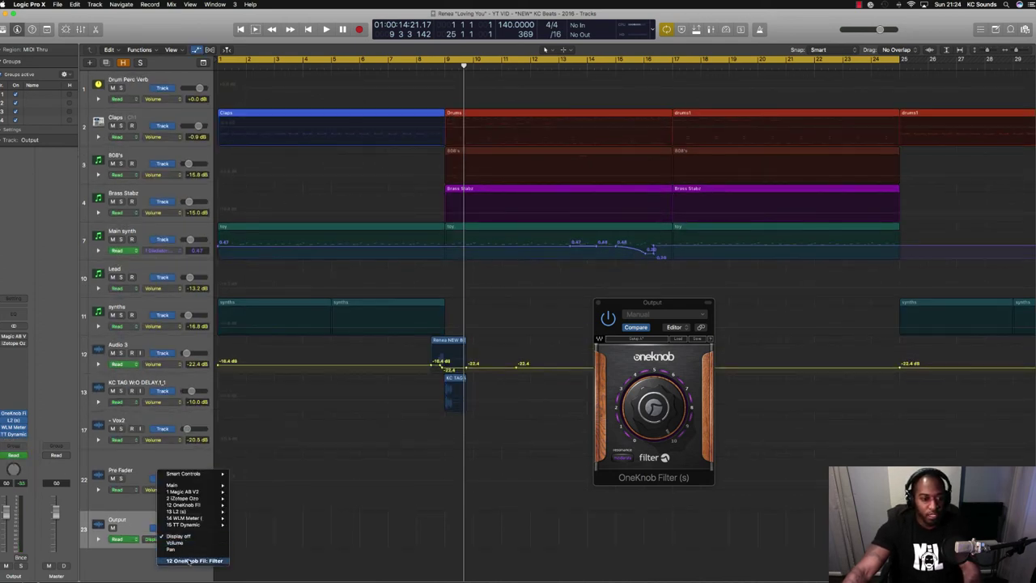
pyautogui.click(189, 561)
# - Replace the stepped Output filter sweep with a straight ramp from 10 after bar 2 down to about 1.6 just before bar 9
pyautogui.press('super+Down')
pyautogui.press('super+Down')
pyautogui.press('super+Down')
pyautogui.press('super+Down')
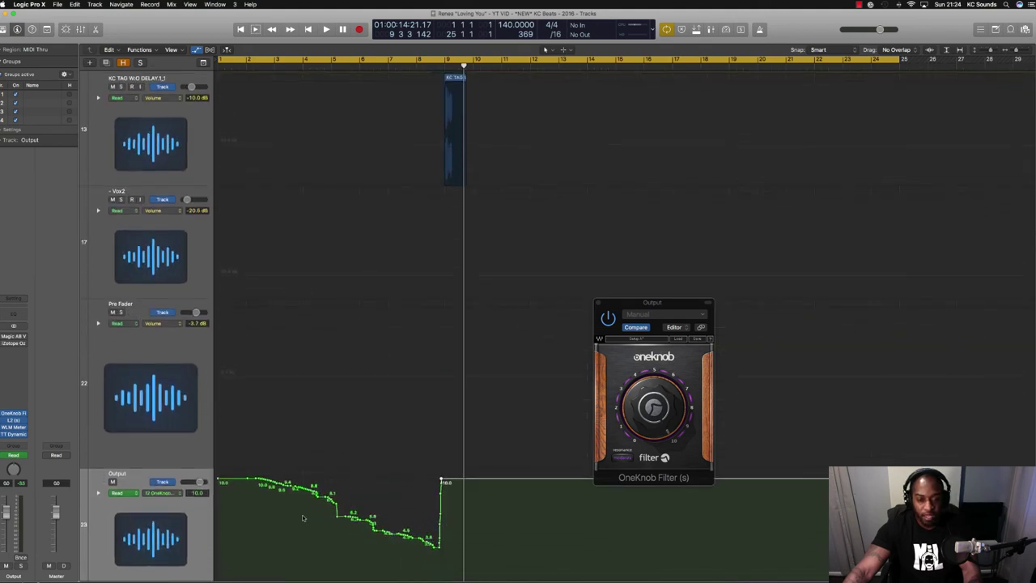
pyautogui.press('super+Right')
pyautogui.press('super+Right')
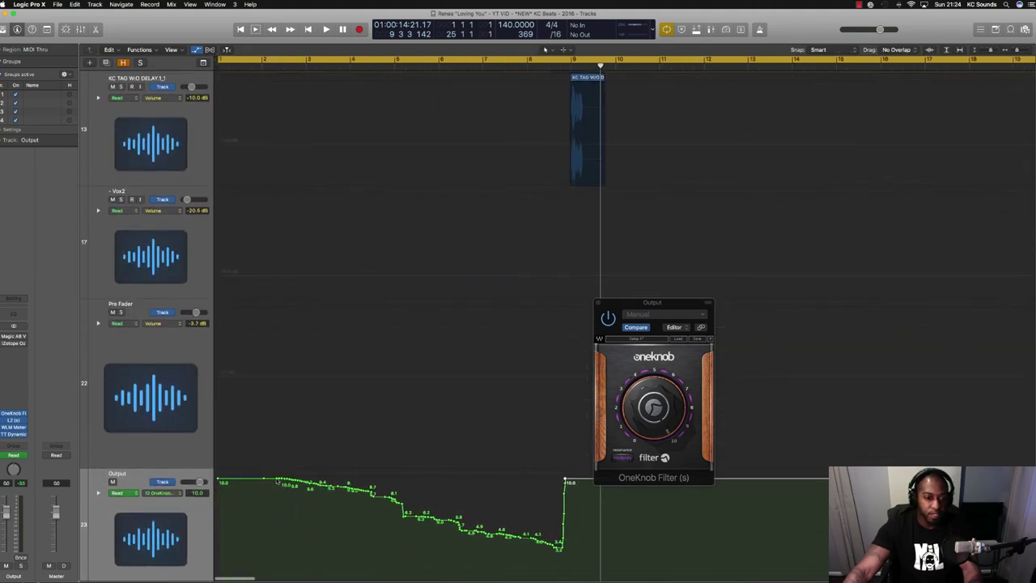
pyautogui.moveTo(276, 480); pyautogui.dragTo(564, 564)
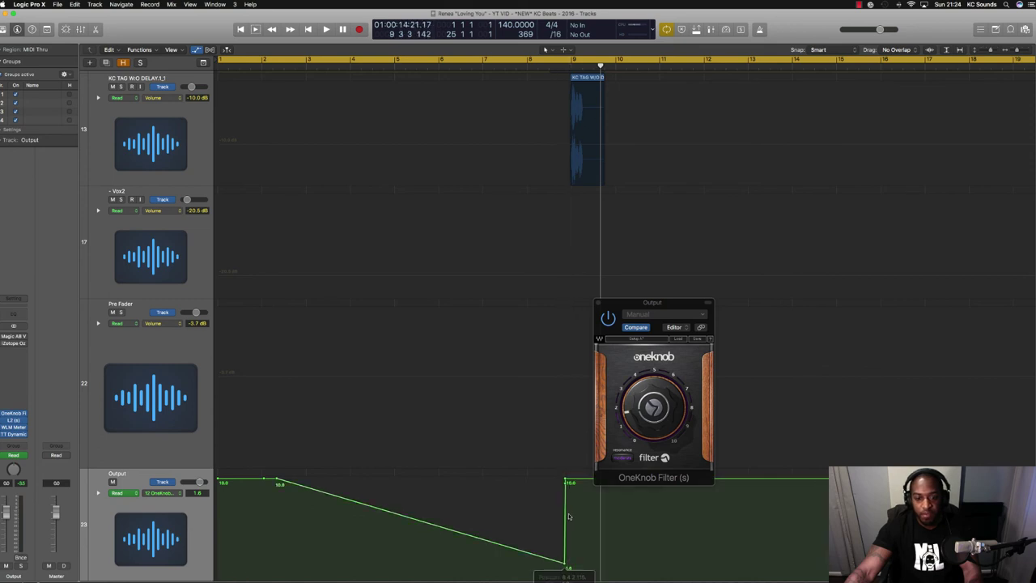
# - Align the ramp's lowest point and the return-to-10 point so the filter jumps up almost vertically just before bar 9
pyautogui.hscroll(1, 568, 486)
pyautogui.moveTo(558, 481); pyautogui.dragTo(560, 484)
pyautogui.hscroll(-1, 560, 485)
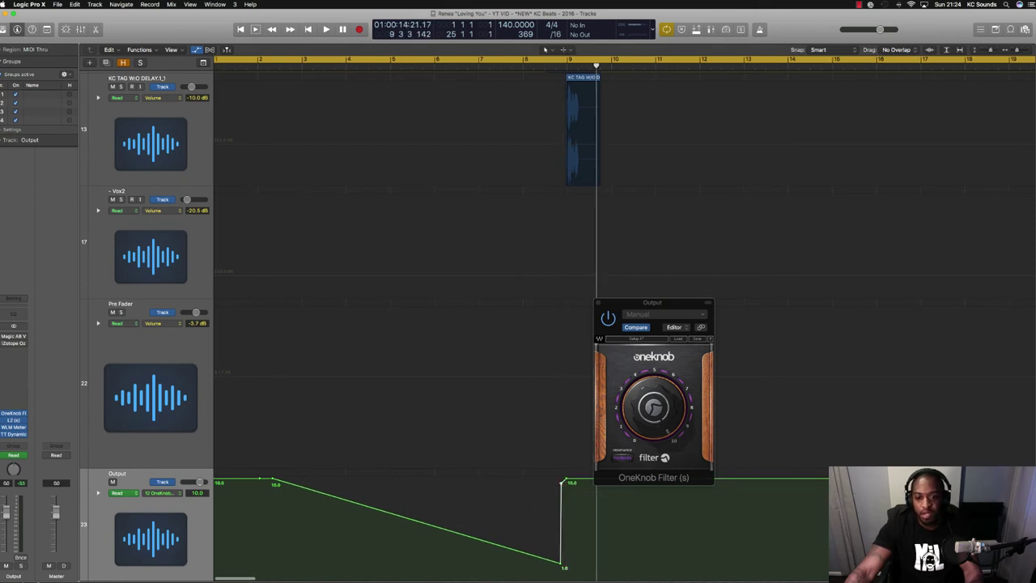
pyautogui.scroll(3, 569, 482)
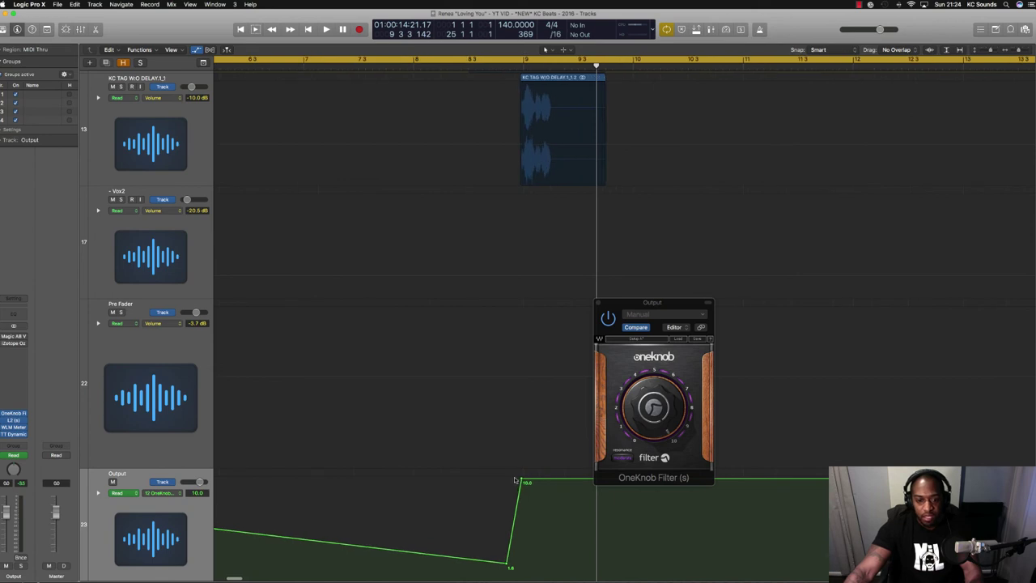
pyautogui.moveTo(522, 483); pyautogui.dragTo(523, 483)
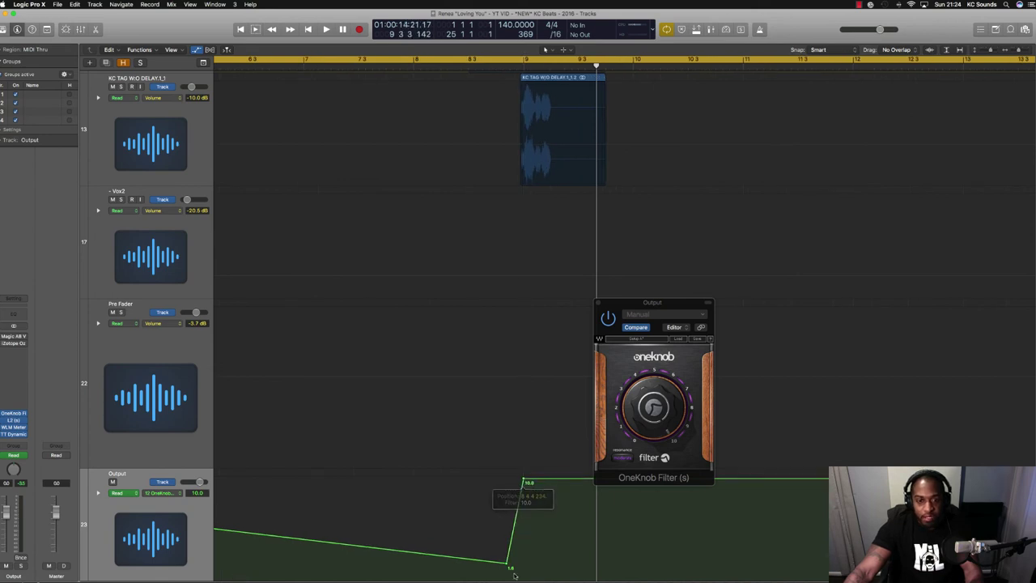
pyautogui.moveTo(508, 565); pyautogui.dragTo(522, 565)
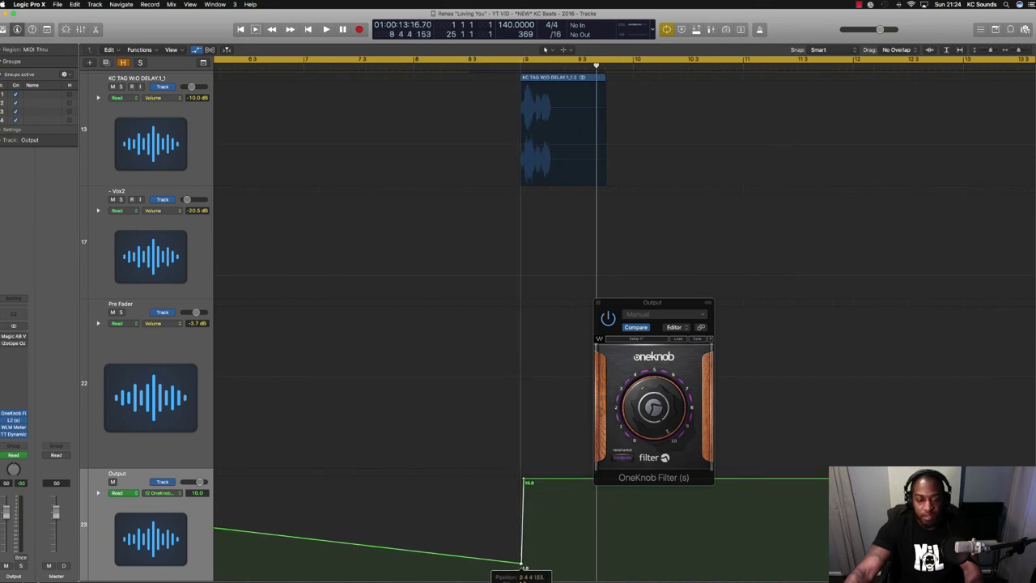
# - Bend the descending filter ramp between bars 2 and 9 into a smooth S-curve with the Automation Curve Tool
pyautogui.hscroll(-5, 486, 553)
pyautogui.scroll(-5, 486, 553)
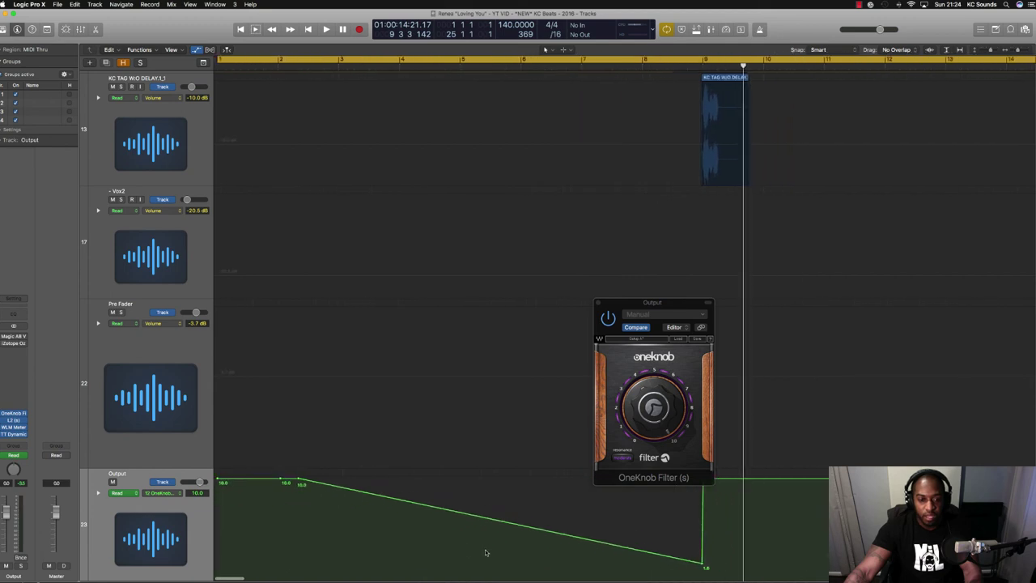
pyautogui.press('t')
pyautogui.press('w')
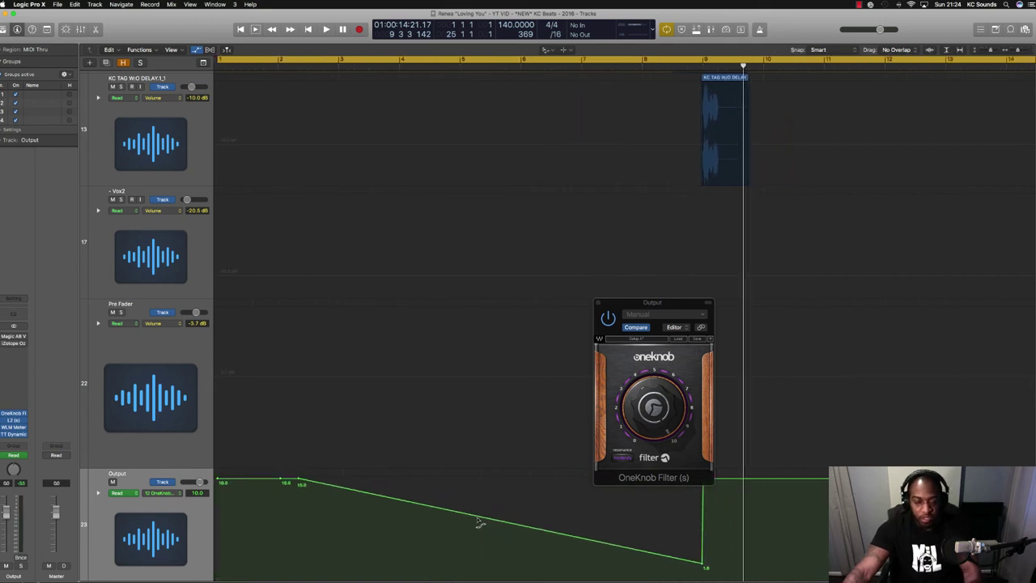
pyautogui.moveTo(479, 522)
pyautogui.mouseDown()
pyautogui.moveTo(477, 512)
pyautogui.moveTo(471, 525)
pyautogui.moveTo(484, 512)
pyautogui.moveTo(480, 522)
pyautogui.mouseUp()
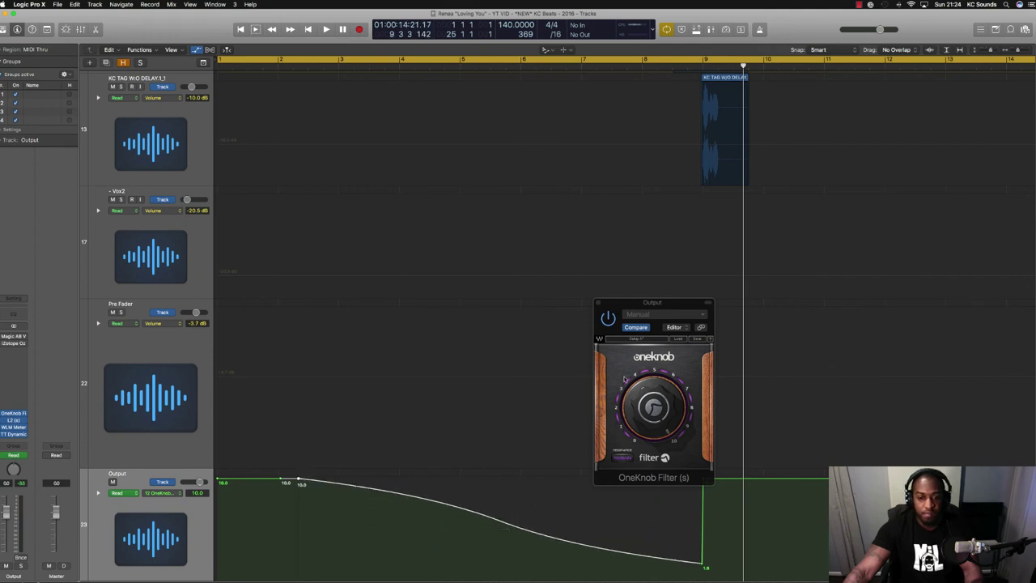
# - Close the OneKnob Filter window and play the song from bar 1 to past bar 10 to hear the filter automation
pyautogui.click(599, 305)
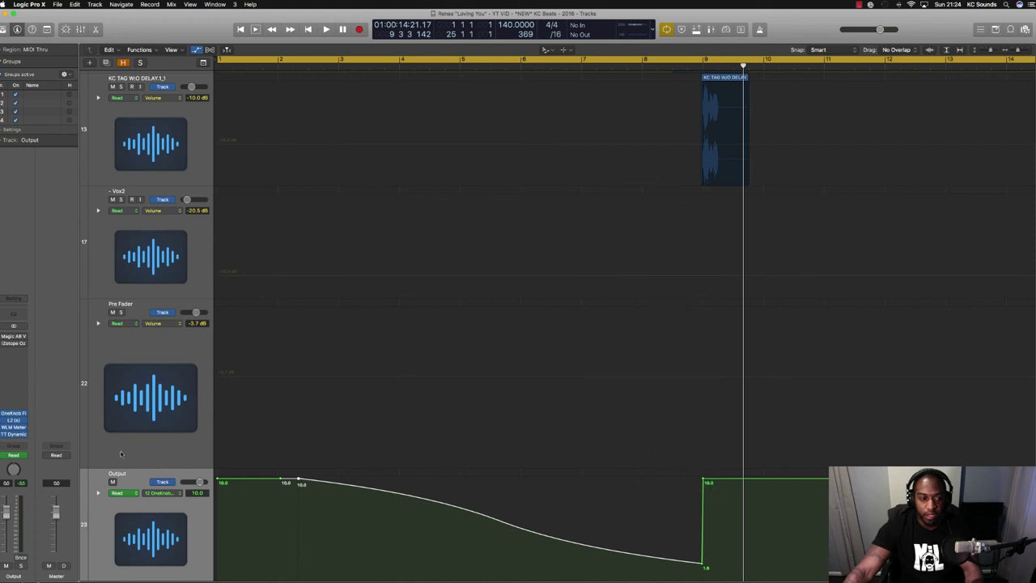
pyautogui.press('space')
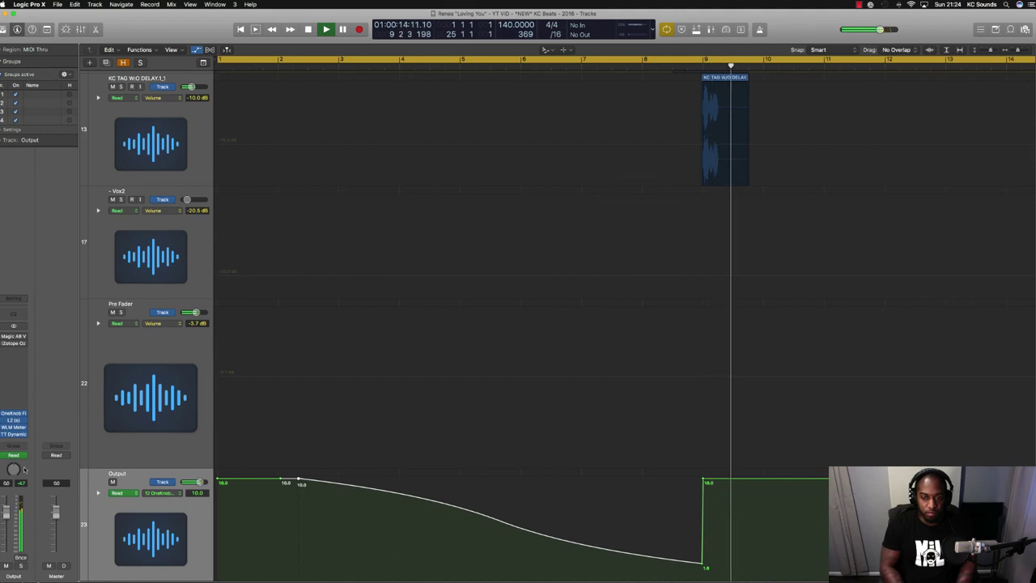
pyautogui.press('space')
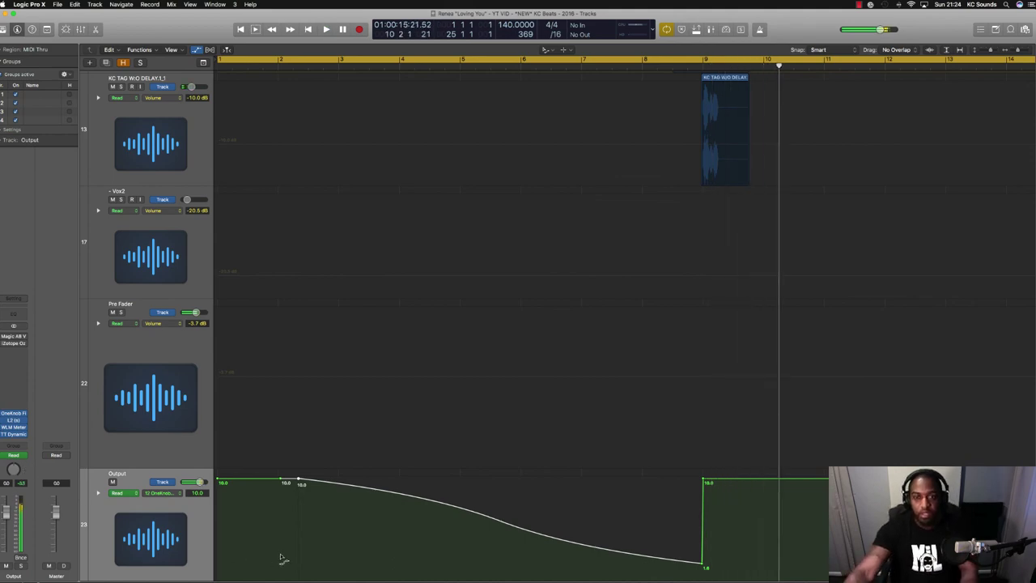